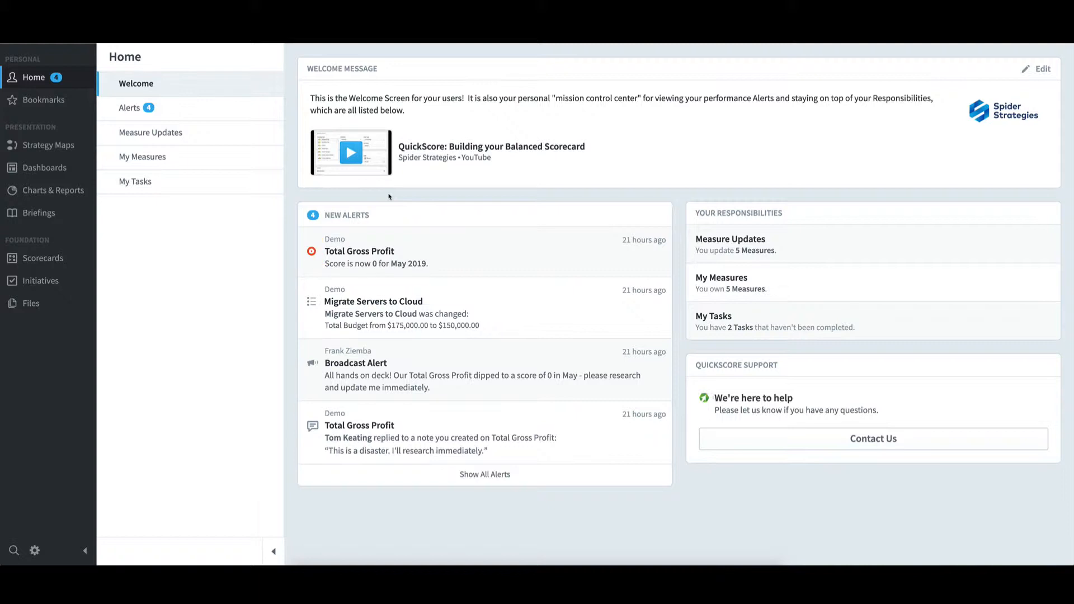
Open the Total Gross Profit alert's measure and compare its April 2019 performance with May 2019.
{"action": "left_click", "coordinate": [376, 253]}
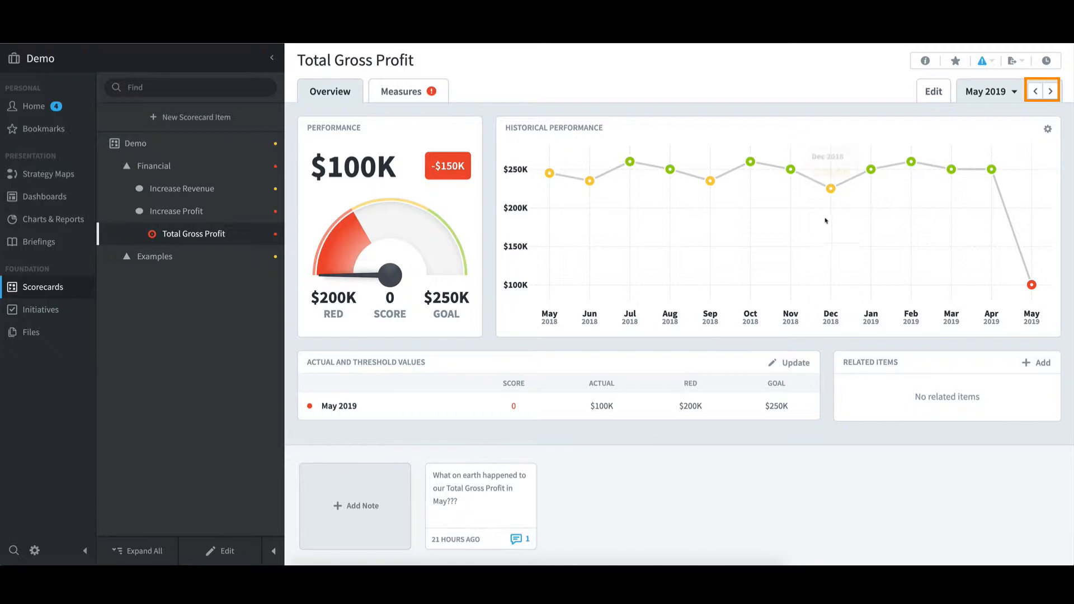
{"action": "left_click", "coordinate": [1036, 91]}
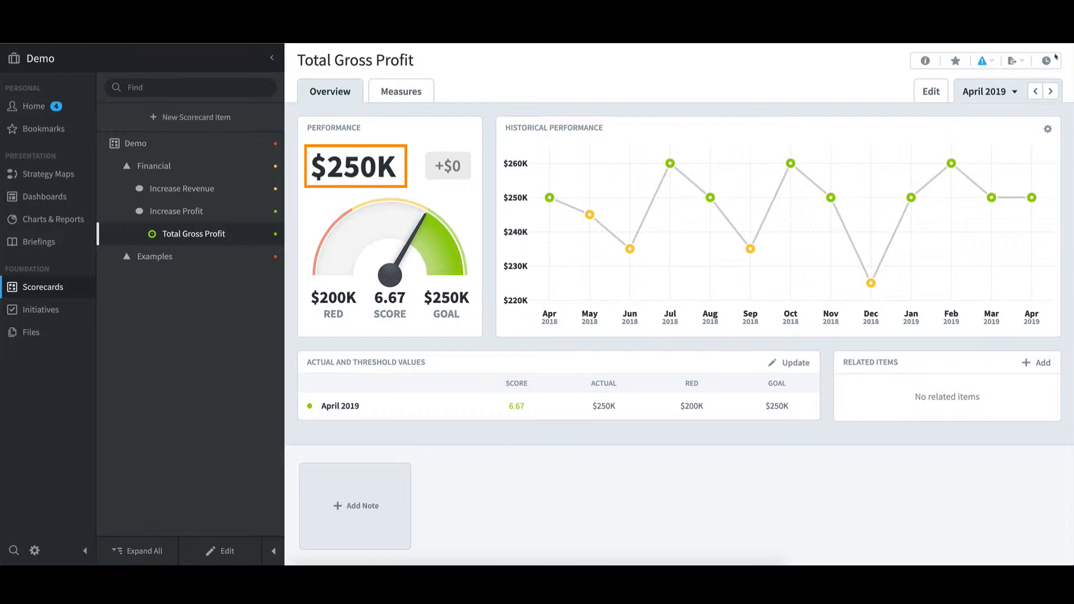
{"action": "left_click", "coordinate": [1052, 91]}
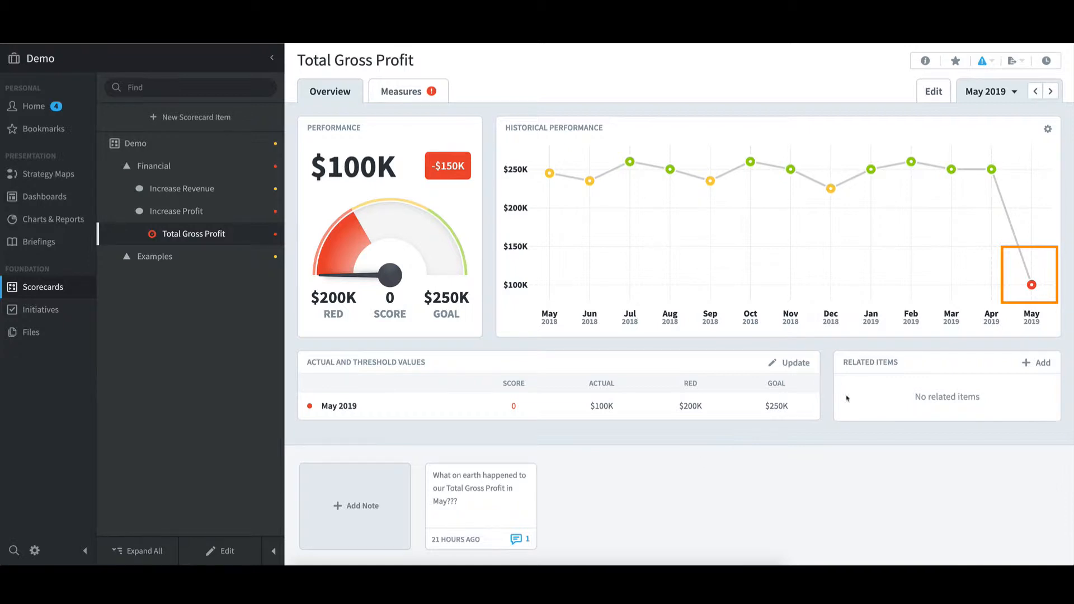
{"action": "mouse_move", "coordinate": [1033, 286]}
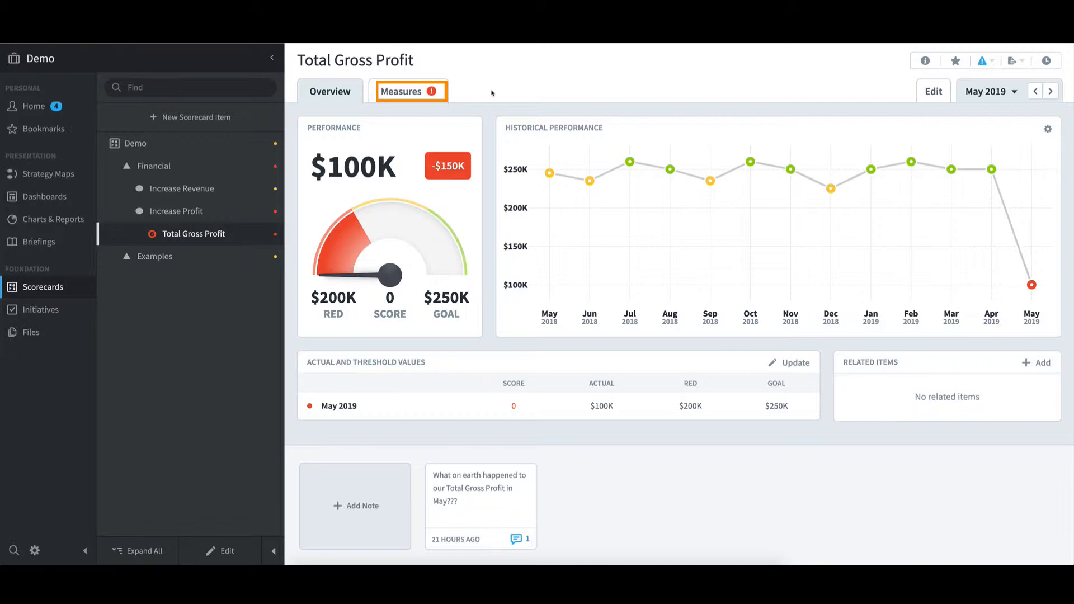
{"action": "left_click", "coordinate": [1034, 92]}
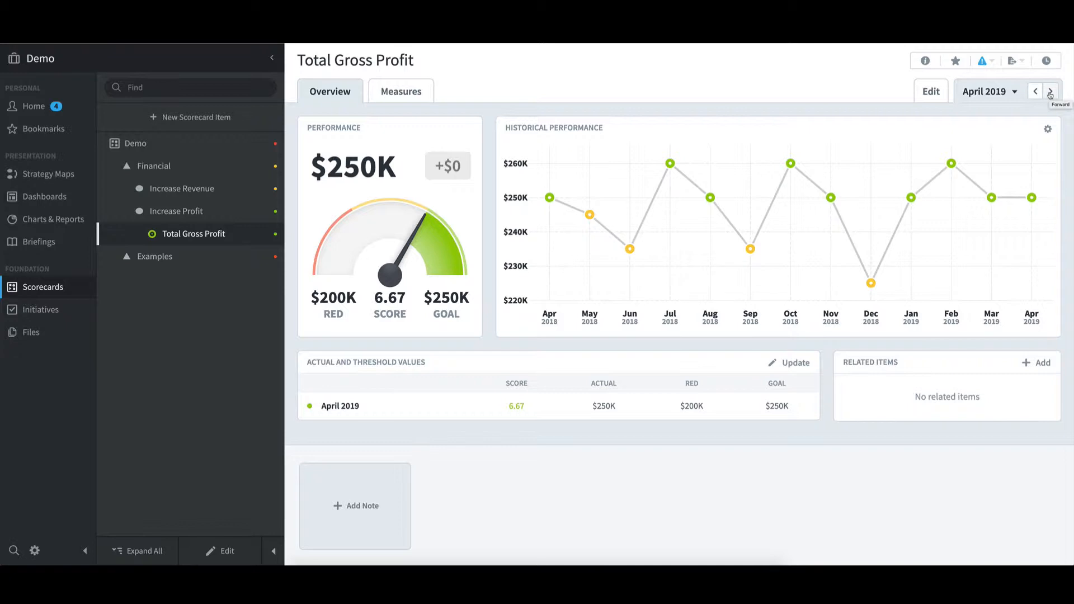
{"action": "left_click", "coordinate": [1050, 92]}
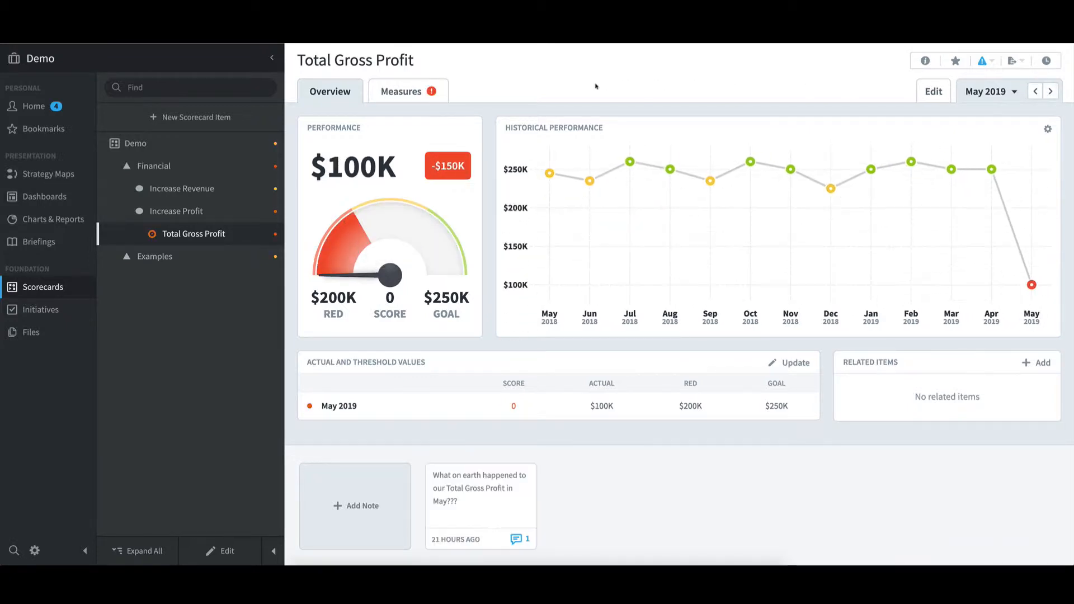
Review the monthly values of Total Gross Profit in its measures table, then return to the overview.
{"action": "left_click", "coordinate": [414, 94]}
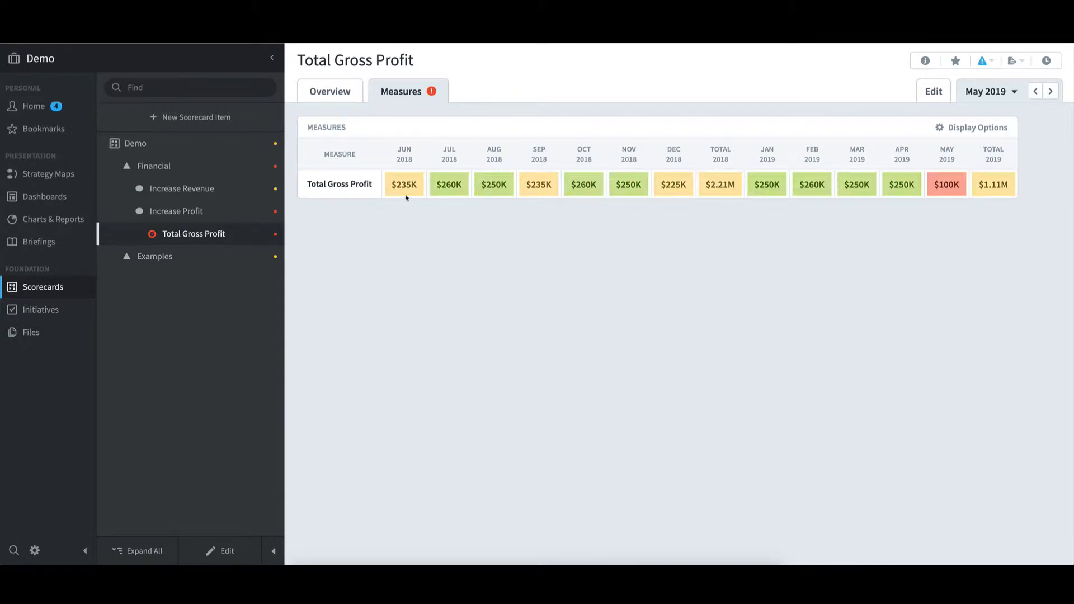
{"action": "mouse_move", "coordinate": [409, 192]}
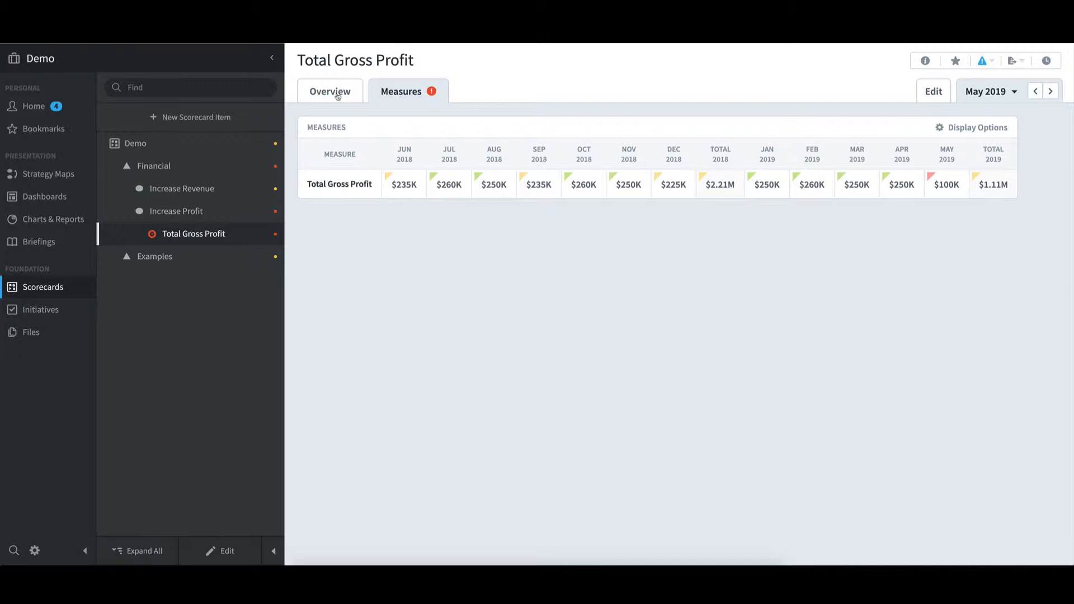
{"action": "left_click", "coordinate": [338, 97]}
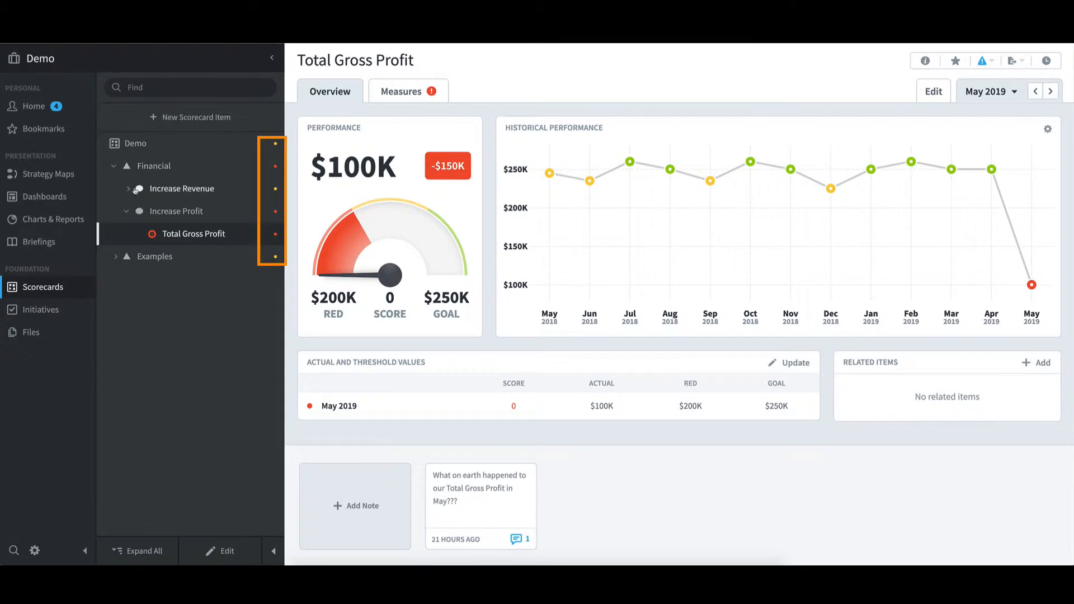
Expand the Increase Revenue objective in the Demo scorecard and open its Product Revenue measure.
{"action": "left_click", "coordinate": [129, 189]}
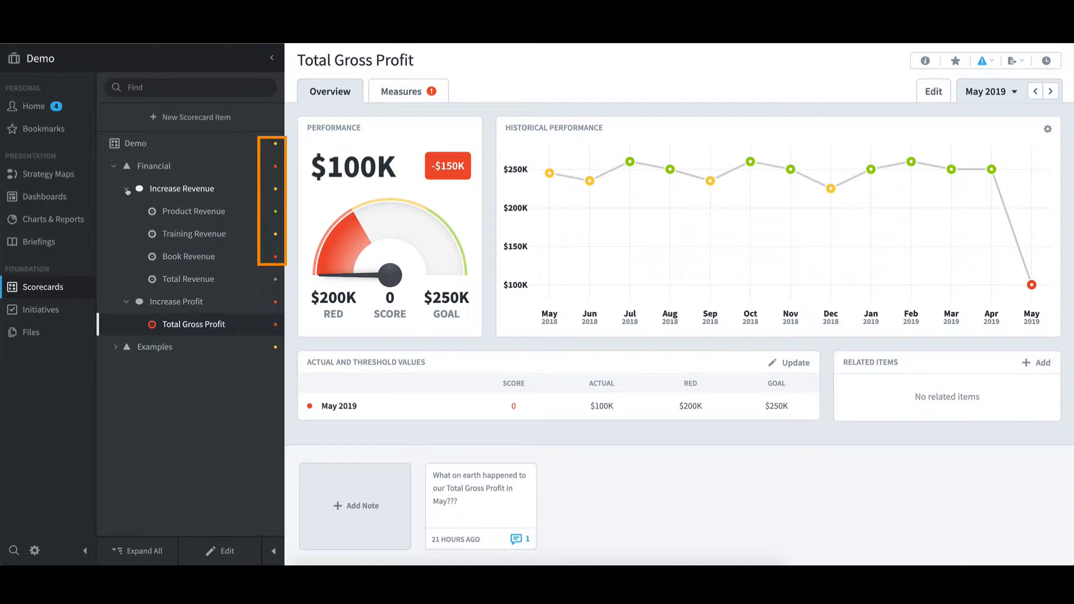
{"action": "left_click", "coordinate": [127, 189]}
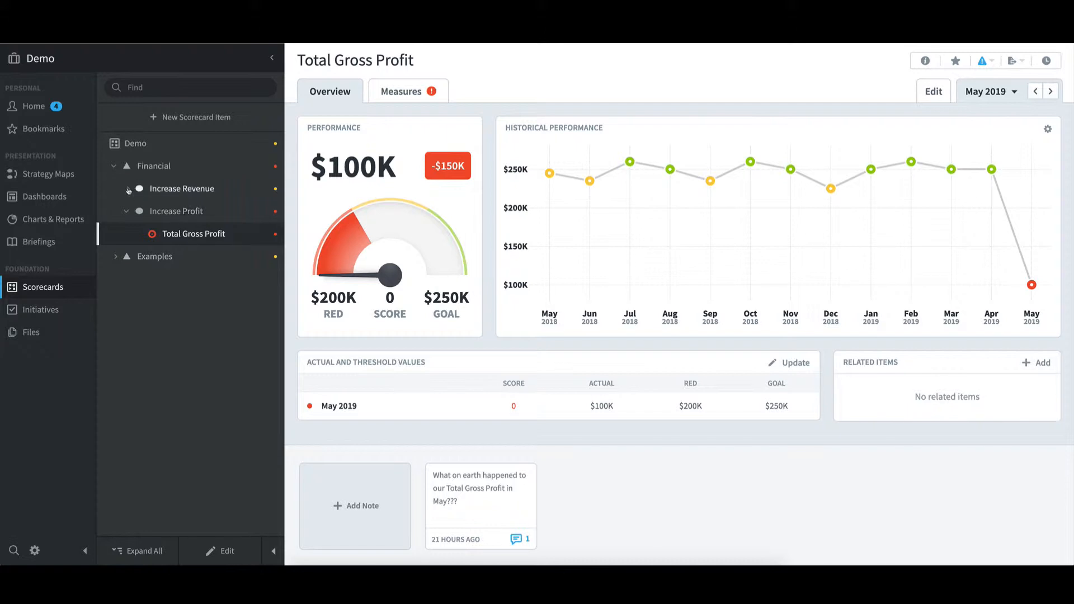
{"action": "left_click", "coordinate": [187, 189]}
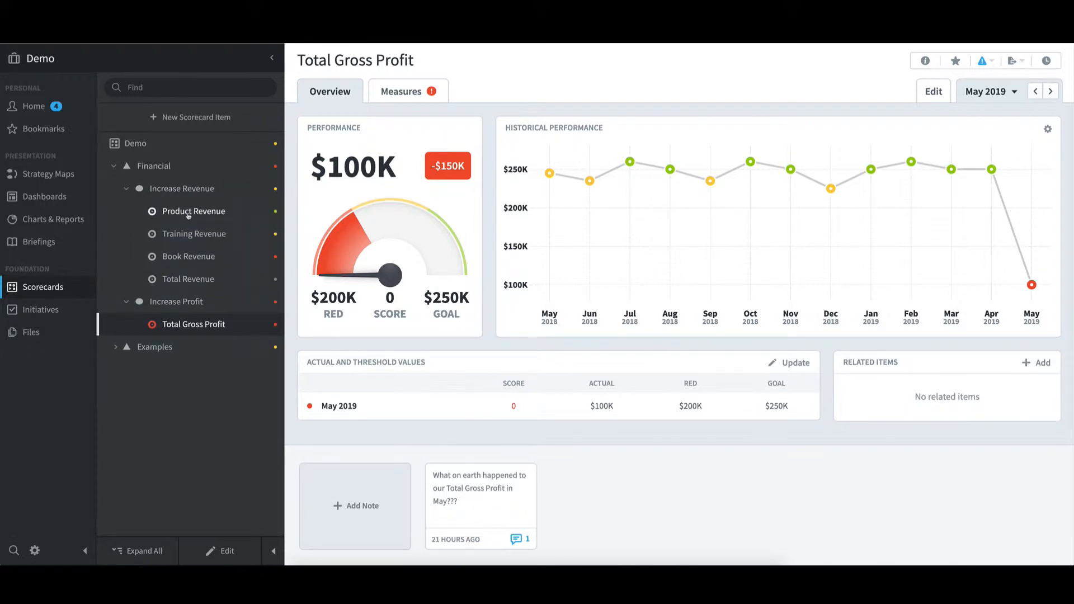
{"action": "left_click", "coordinate": [189, 213]}
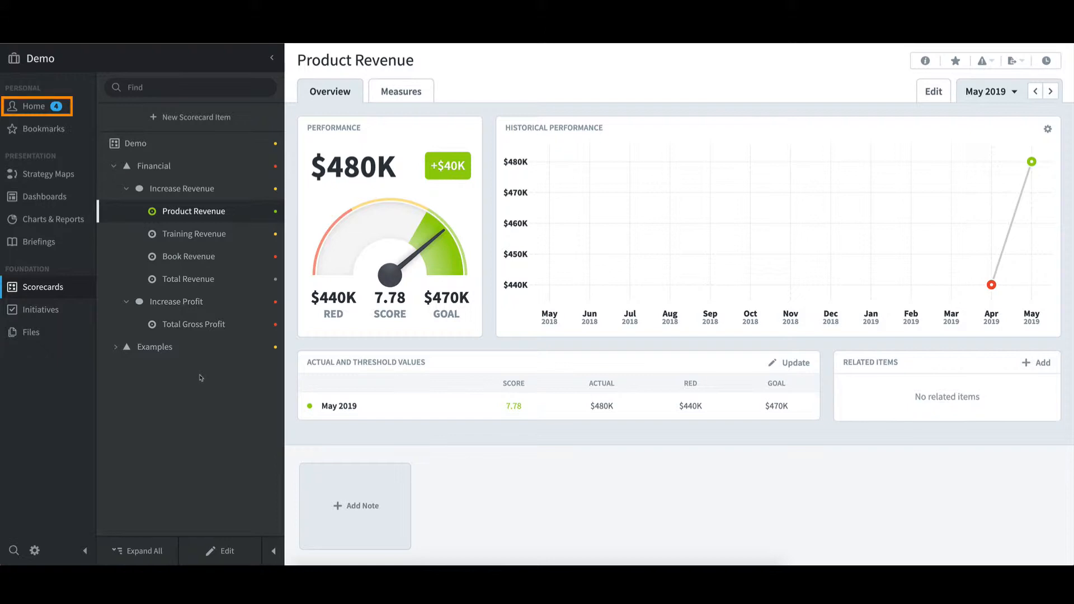
Open My Measures from the home page, filter the list to the red measures, and clear the filter.
{"action": "left_click", "coordinate": [41, 110]}
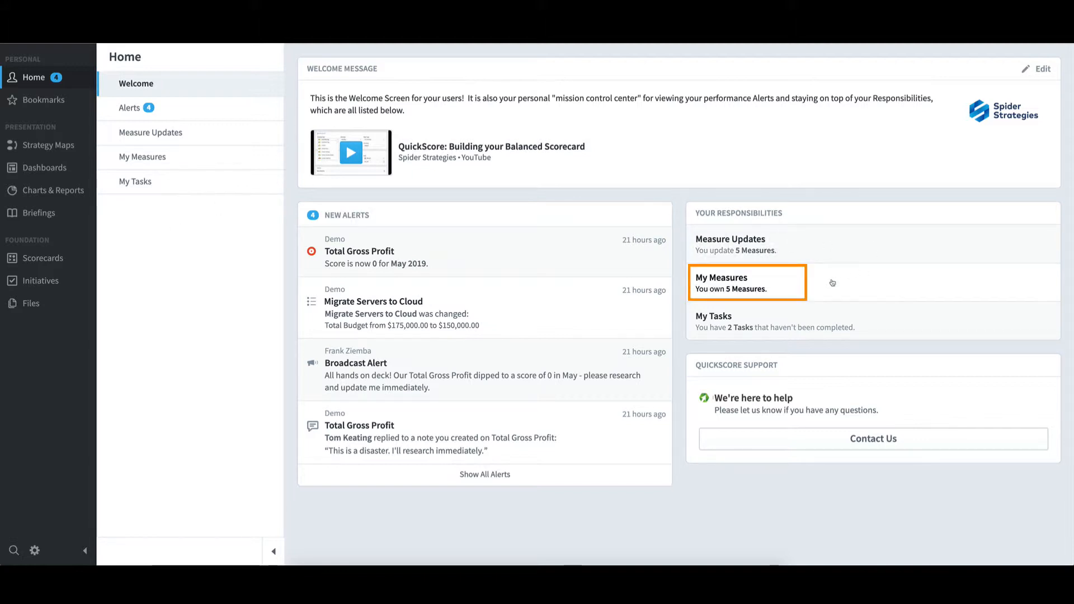
{"action": "left_click", "coordinate": [754, 290]}
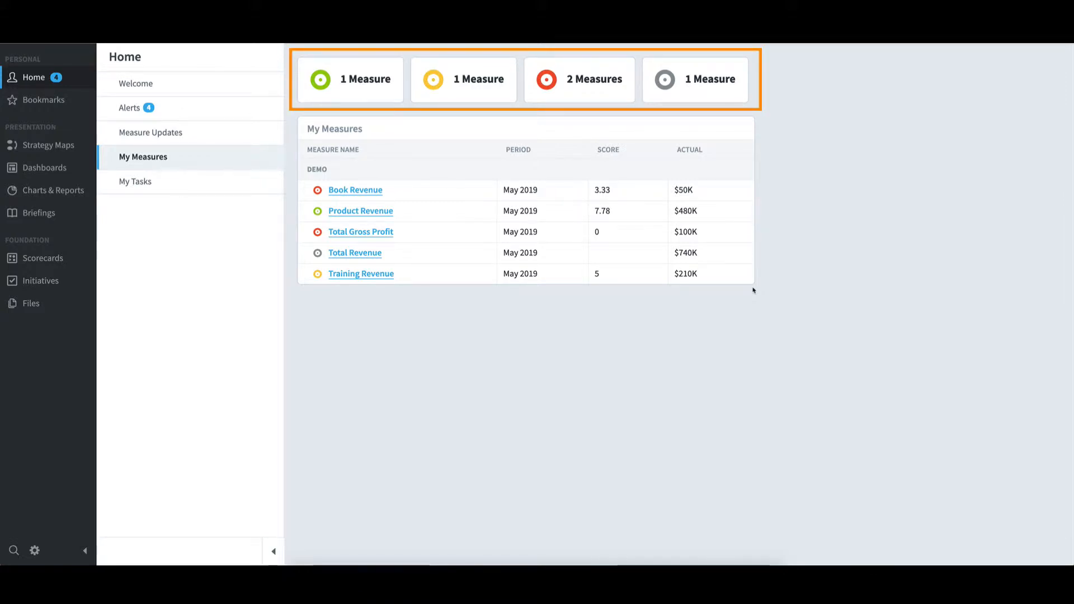
{"action": "left_click", "coordinate": [603, 80]}
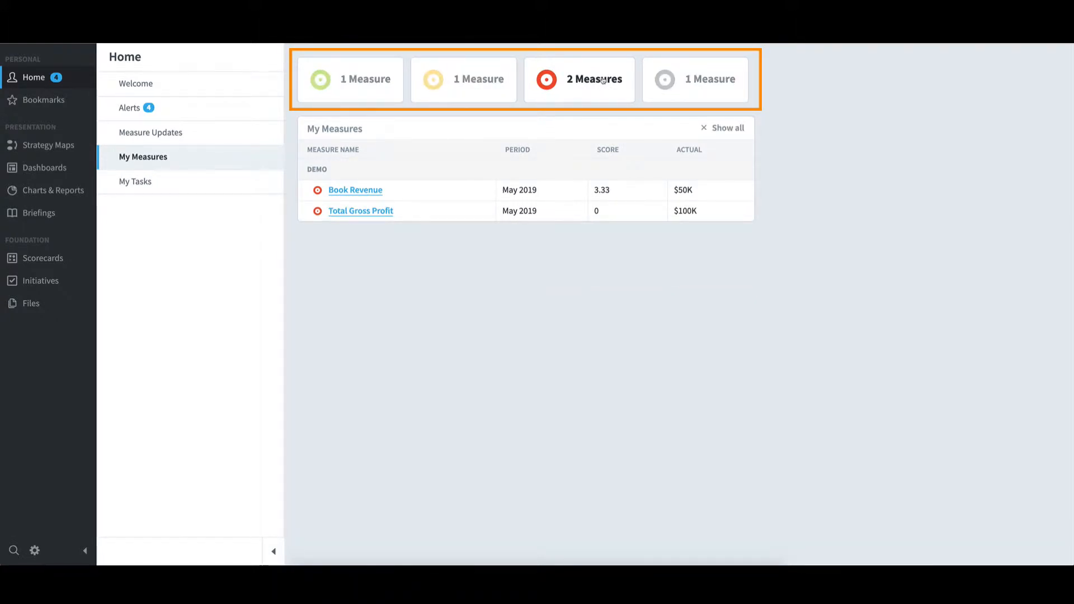
{"action": "left_click", "coordinate": [603, 80]}
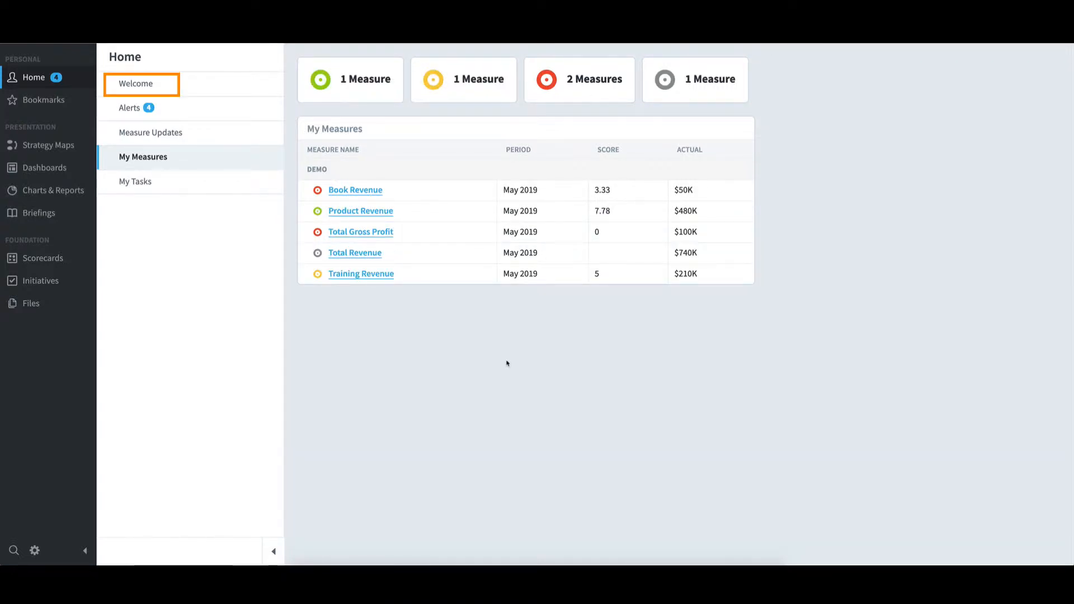
View the Measure Updates responsibilities from the Welcome page and return to the Welcome page.
{"action": "left_click", "coordinate": [154, 84]}
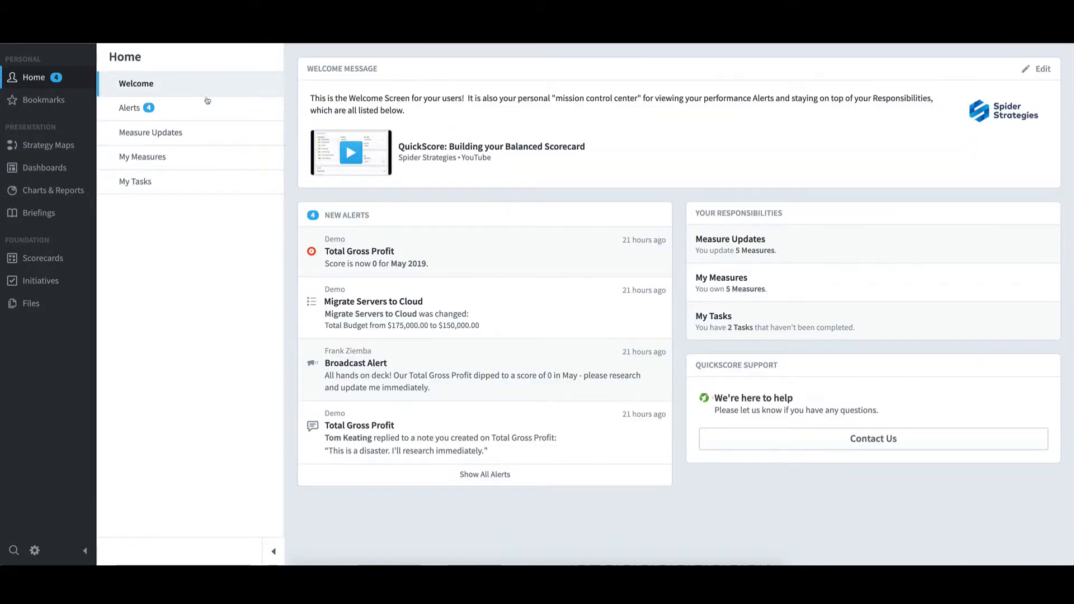
{"action": "left_click", "coordinate": [773, 244]}
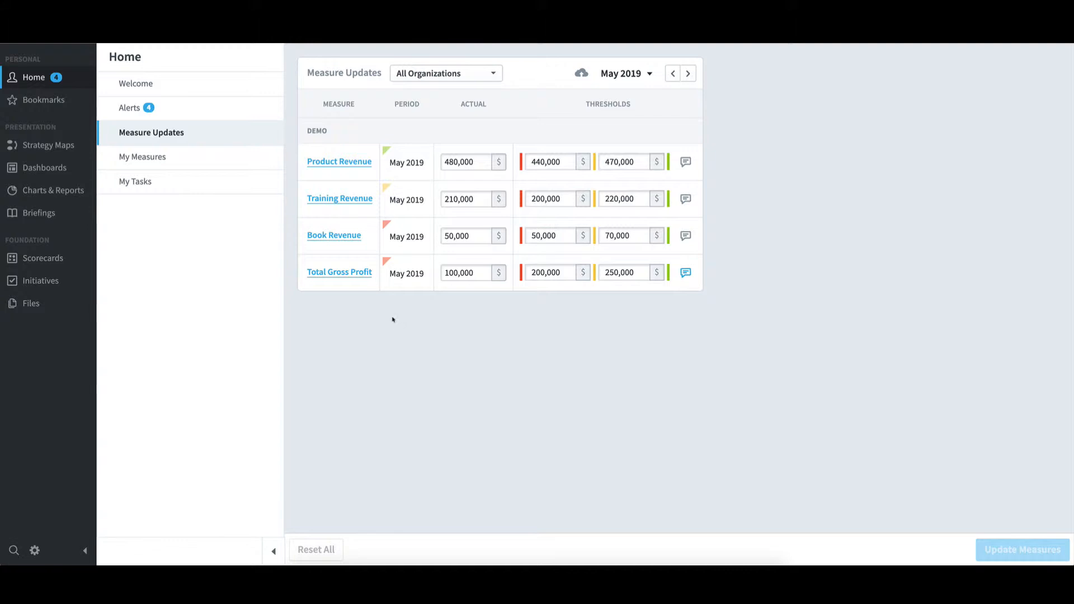
{"action": "left_click", "coordinate": [144, 85]}
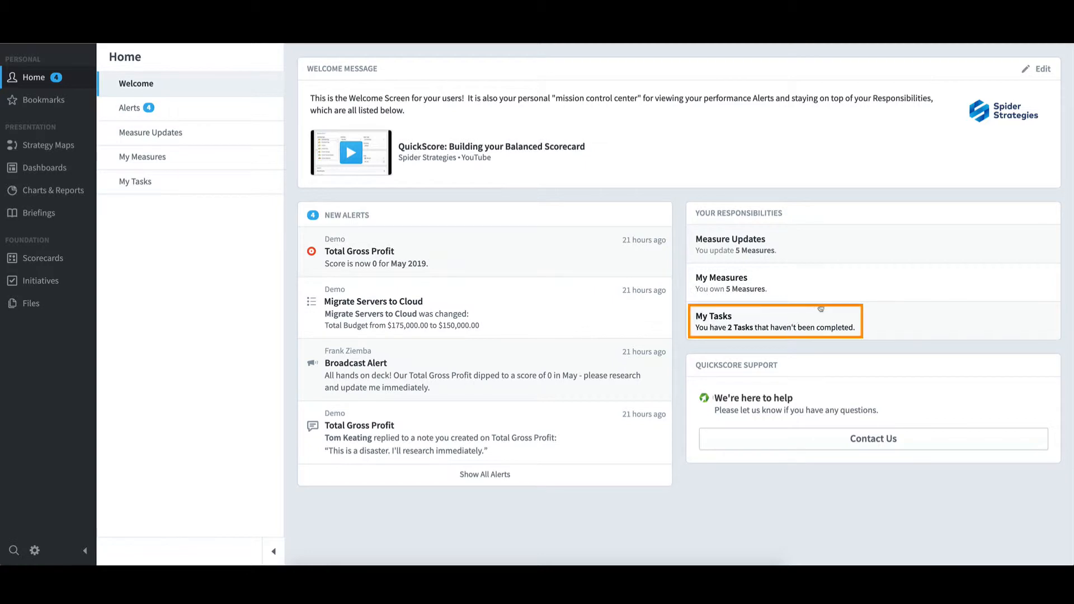
Open My Tasks, filter it to the red task, clear the filter, and return to the Welcome page.
{"action": "left_click", "coordinate": [727, 319]}
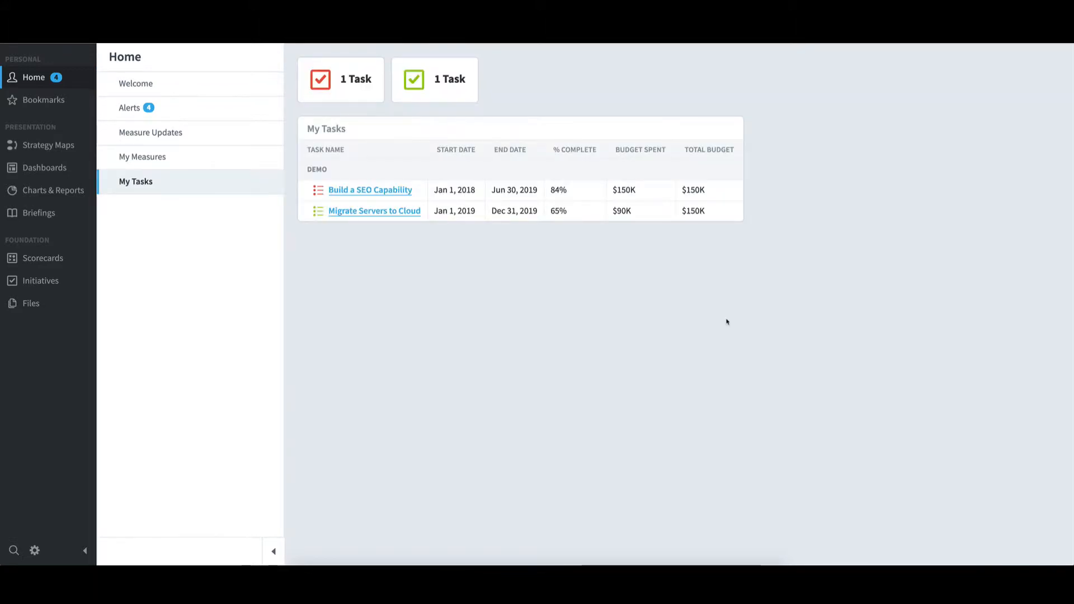
{"action": "left_click", "coordinate": [353, 82]}
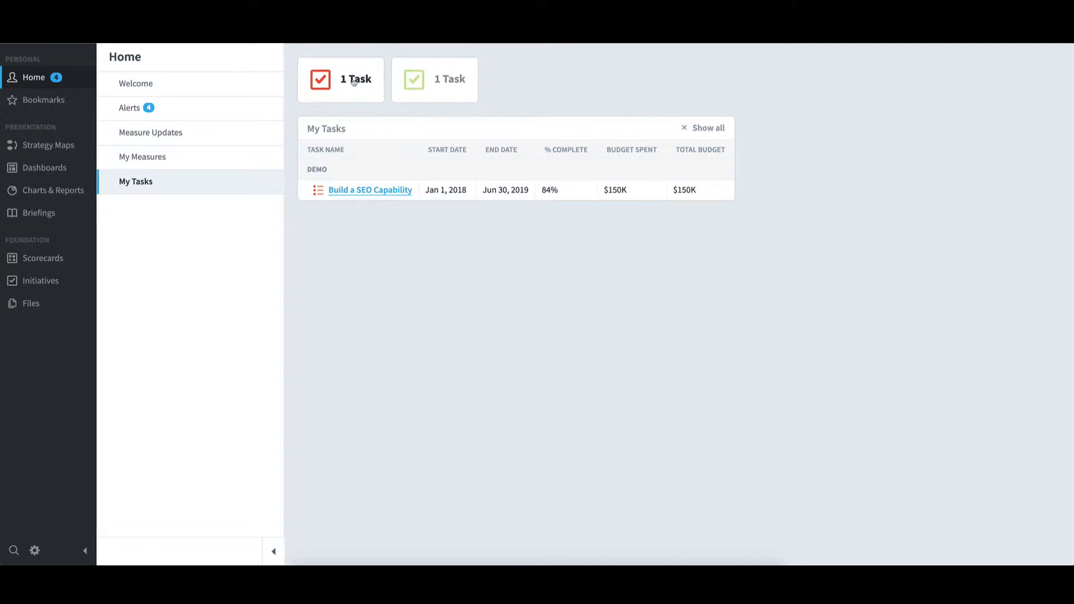
{"action": "left_click", "coordinate": [353, 82]}
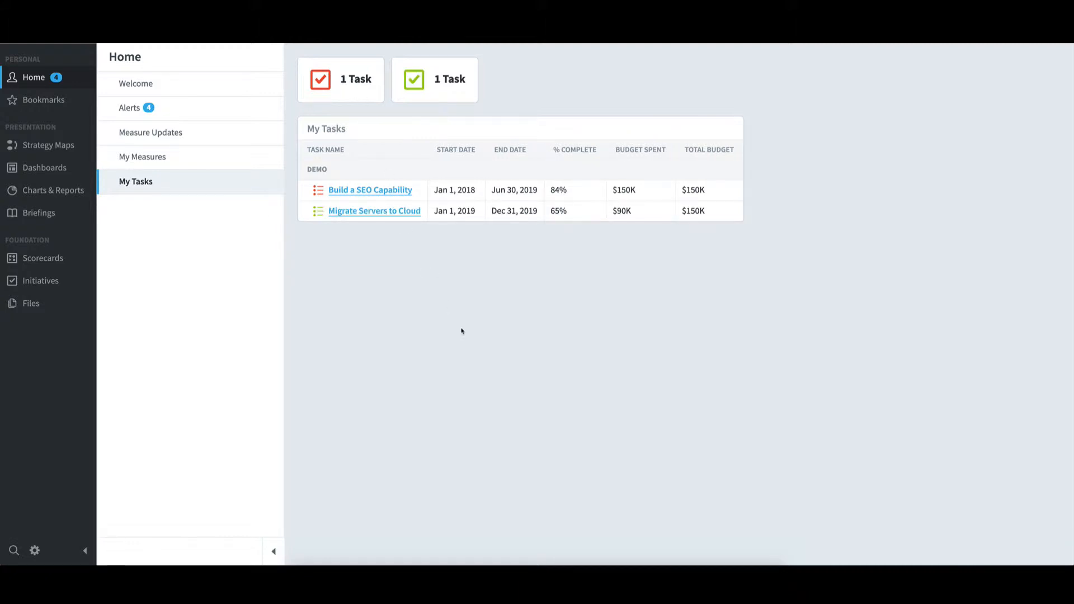
{"action": "left_click", "coordinate": [152, 87]}
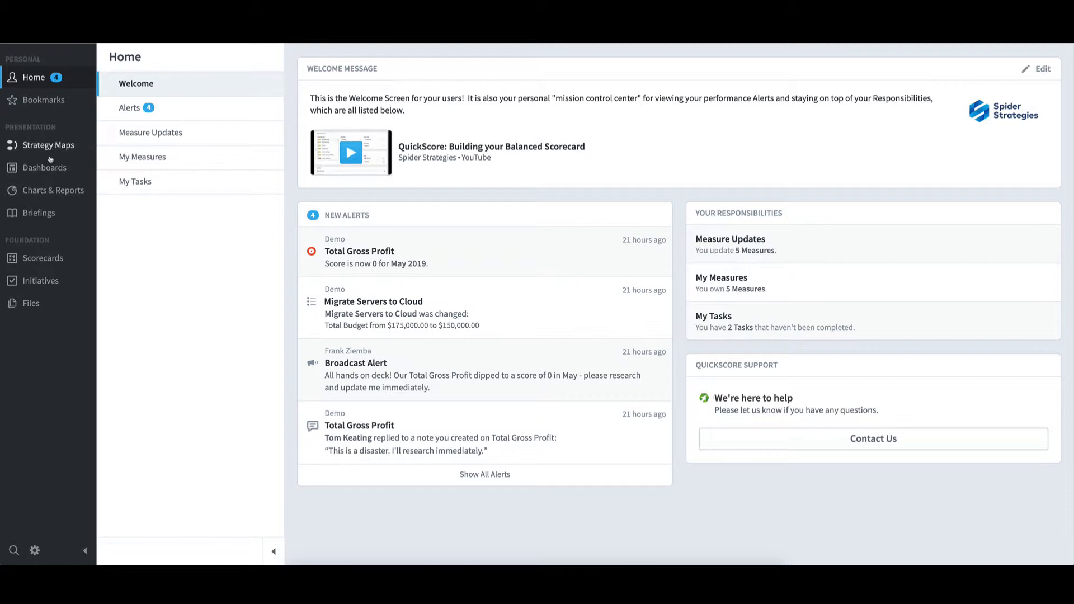
Open the Briefings section and switch the organization to Mobileworld Inc.
{"action": "left_click", "coordinate": [40, 213]}
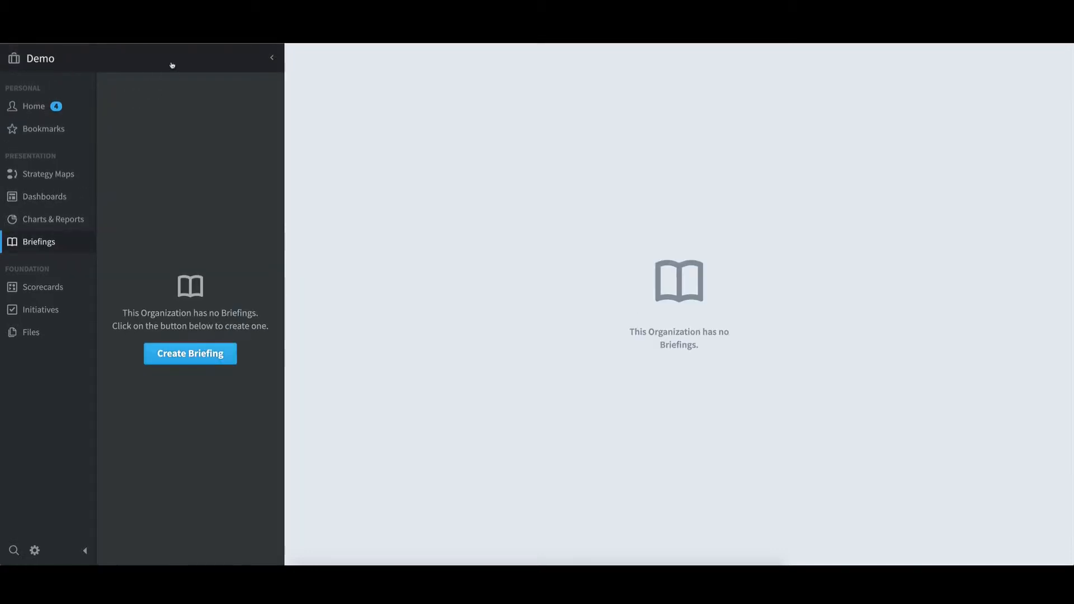
{"action": "left_click", "coordinate": [172, 65]}
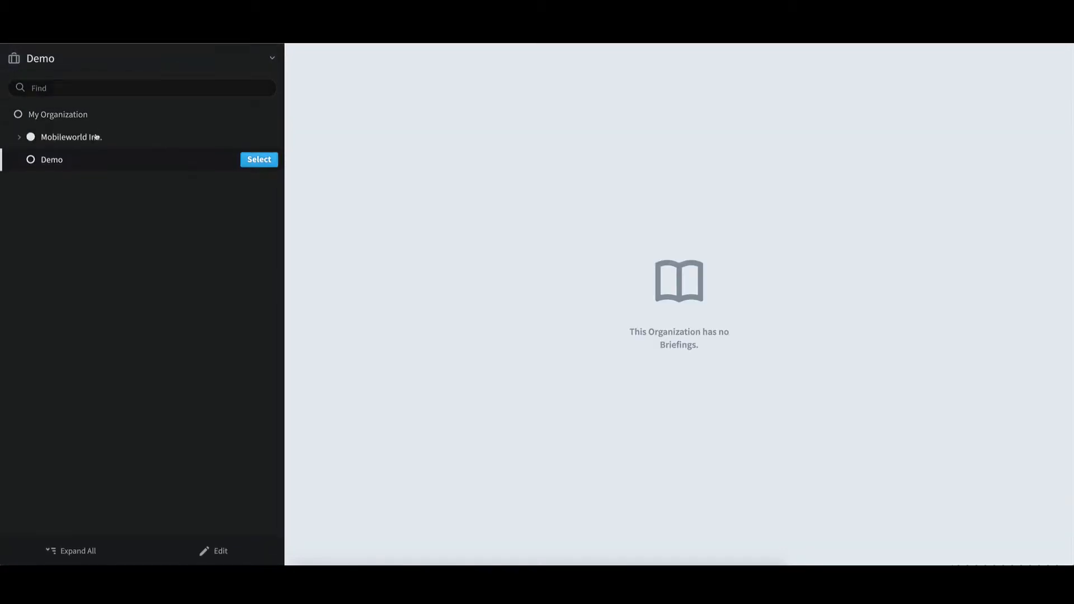
{"action": "left_click", "coordinate": [95, 138]}
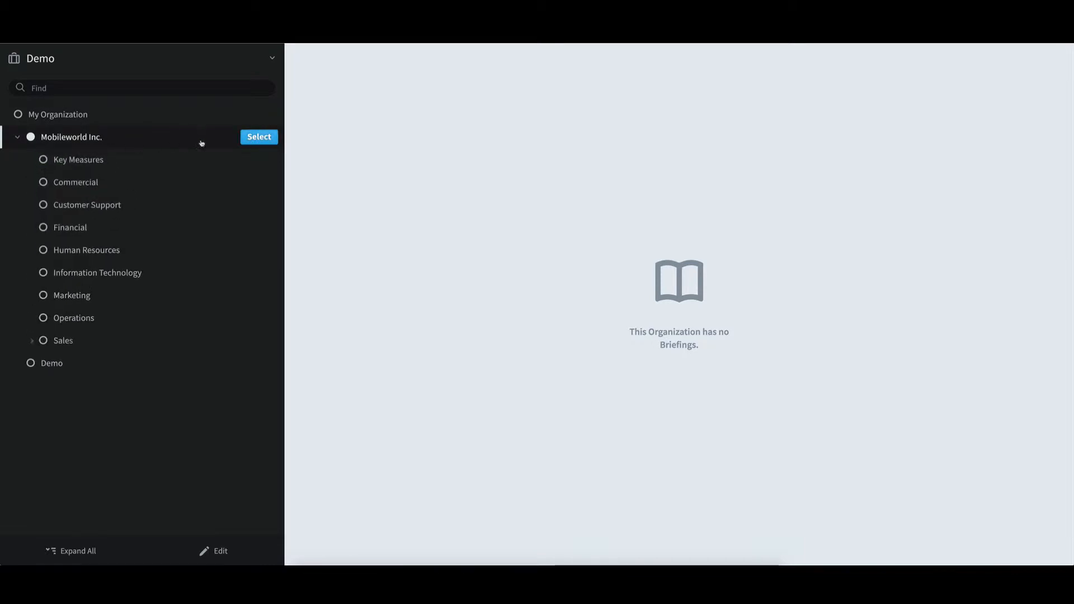
{"action": "left_click", "coordinate": [260, 138]}
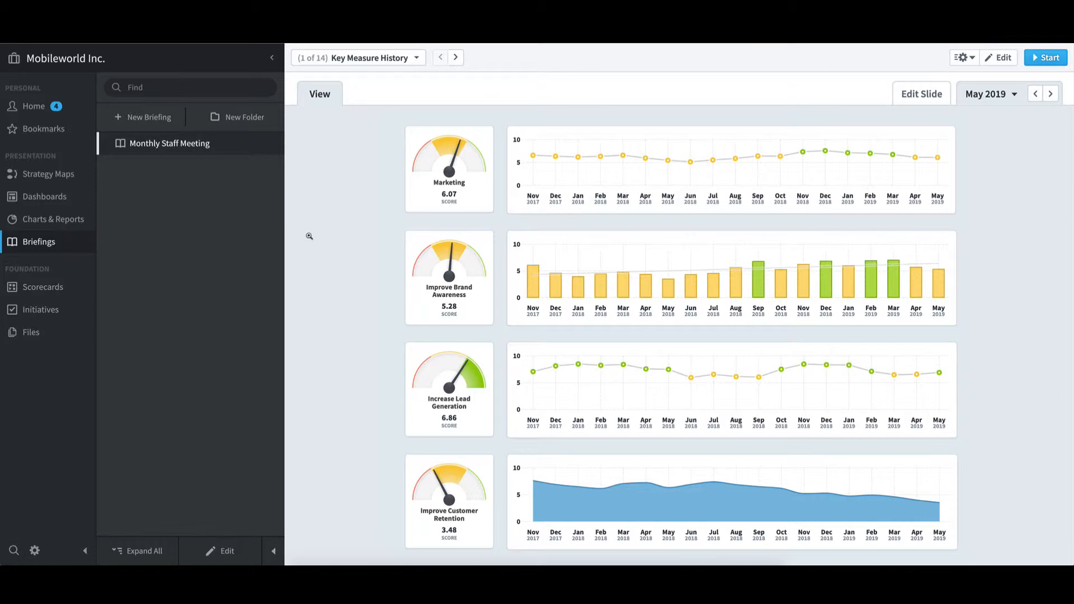
View the Mobileworld Strategy Map and Sales Report slides of the Monthly Staff Meeting briefing.
{"action": "left_click", "coordinate": [417, 62]}
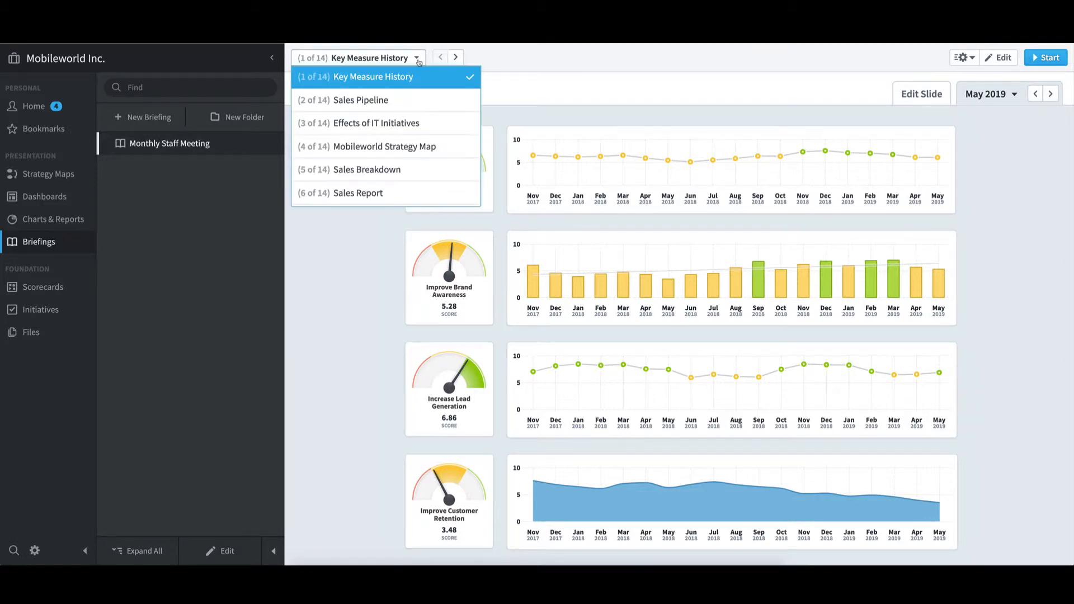
{"action": "left_click", "coordinate": [435, 147]}
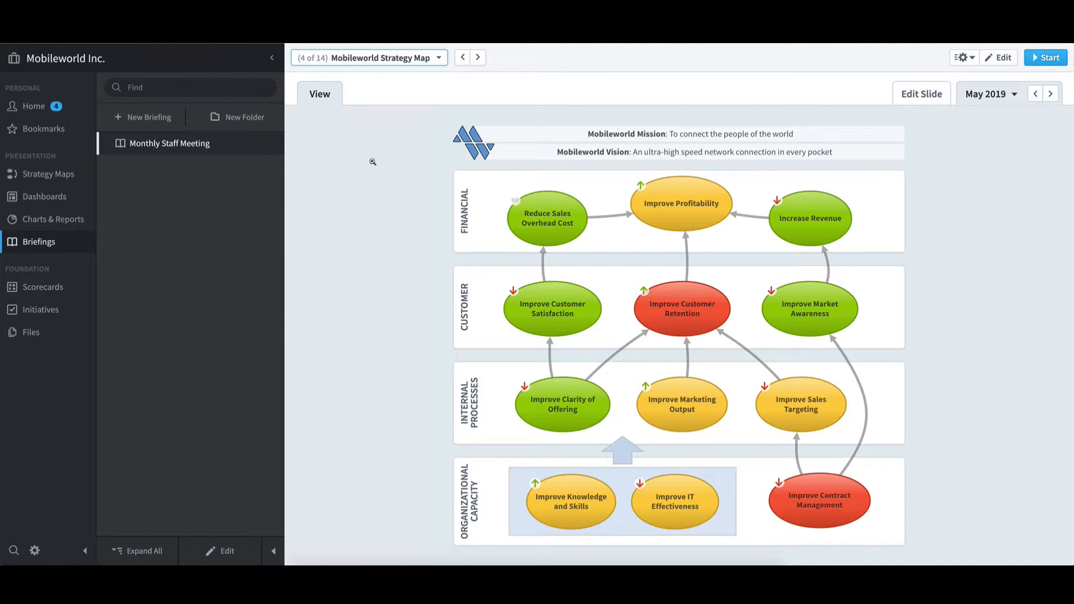
{"action": "left_click", "coordinate": [441, 59]}
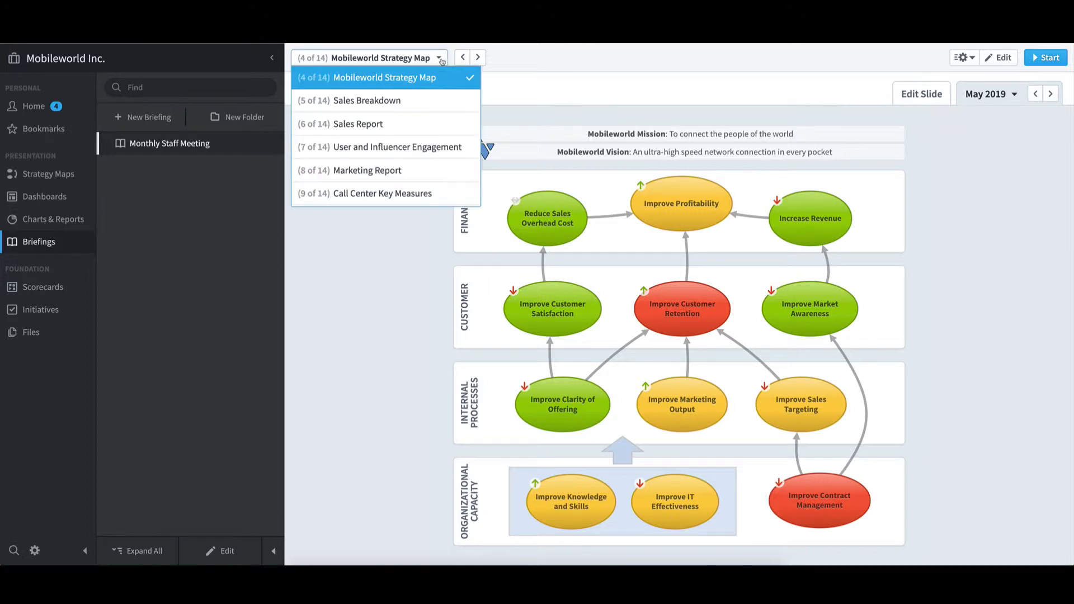
{"action": "left_click", "coordinate": [436, 120]}
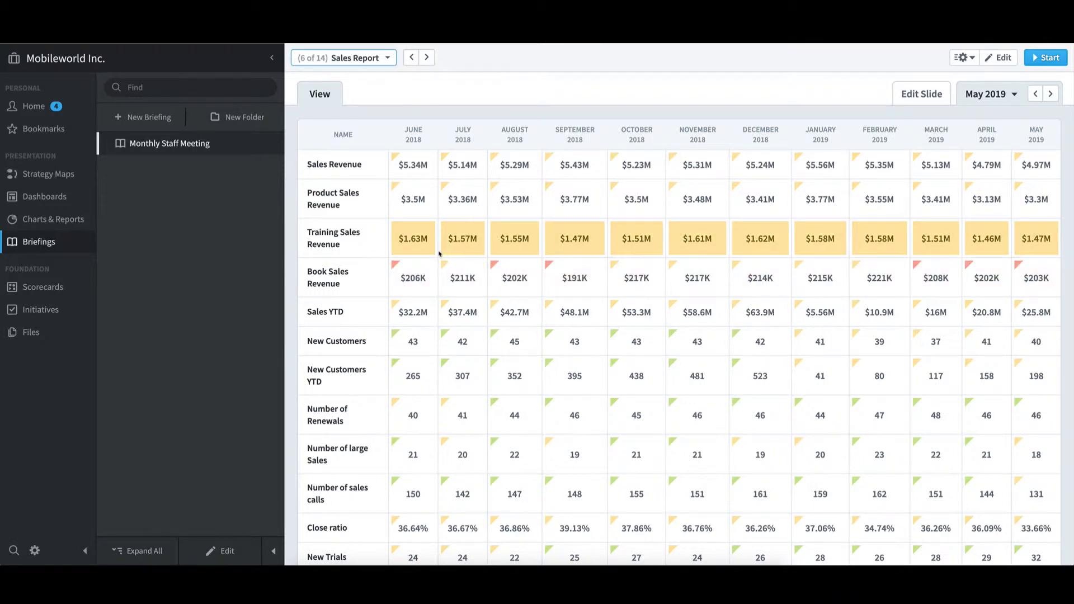
Open the Scorecards section and switch the organization to Demo.
{"action": "left_click", "coordinate": [57, 287]}
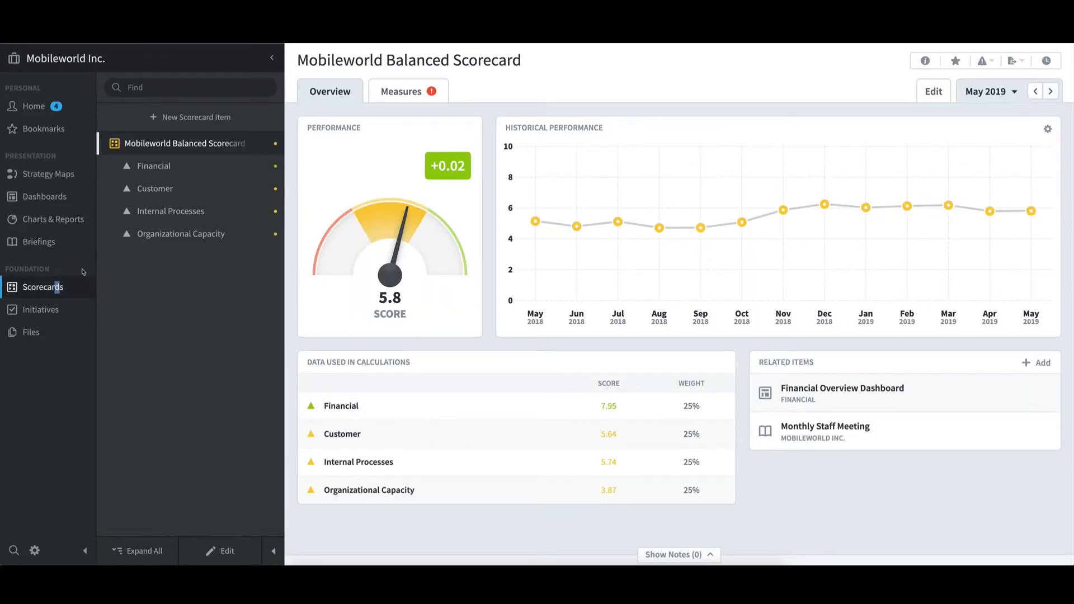
{"action": "left_click", "coordinate": [146, 67]}
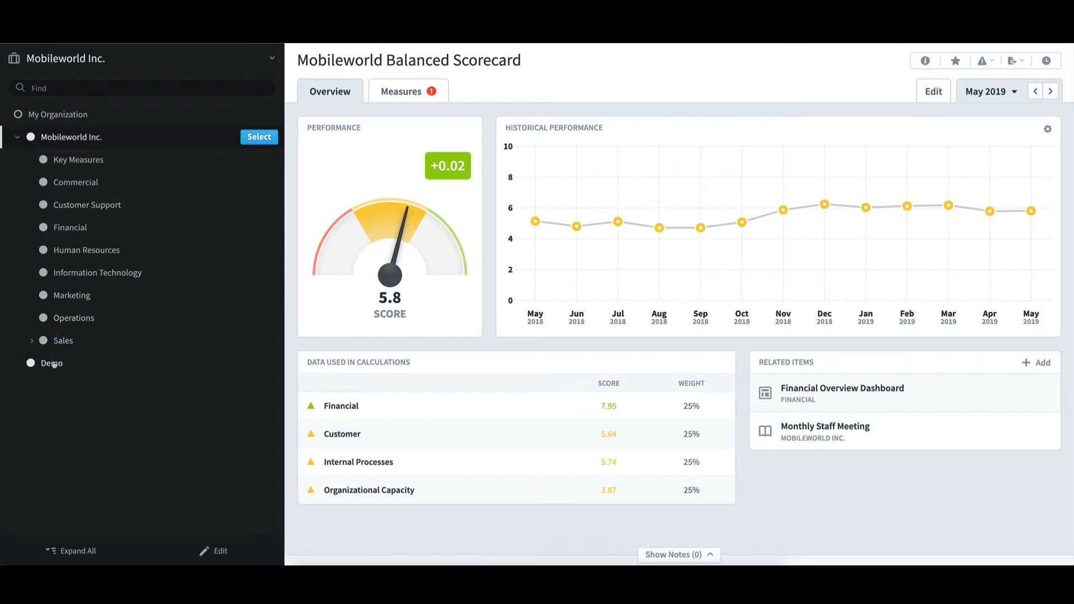
{"action": "left_click", "coordinate": [259, 363]}
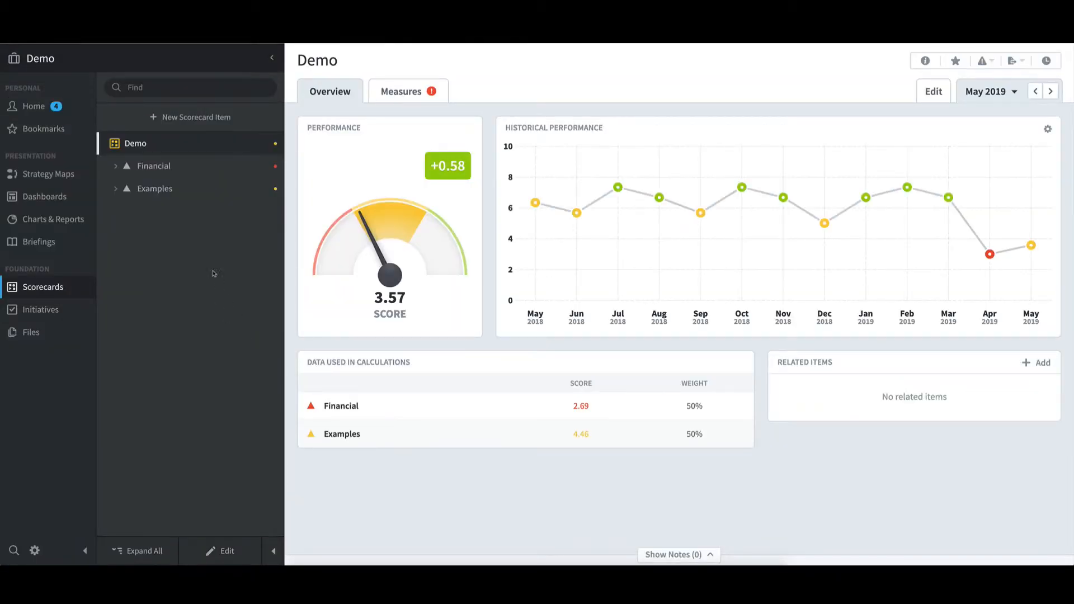
Expand Examples and its Scoring Types objective in the Demo scorecard, and view the Goal/Red Flag measure.
{"action": "left_click", "coordinate": [116, 190]}
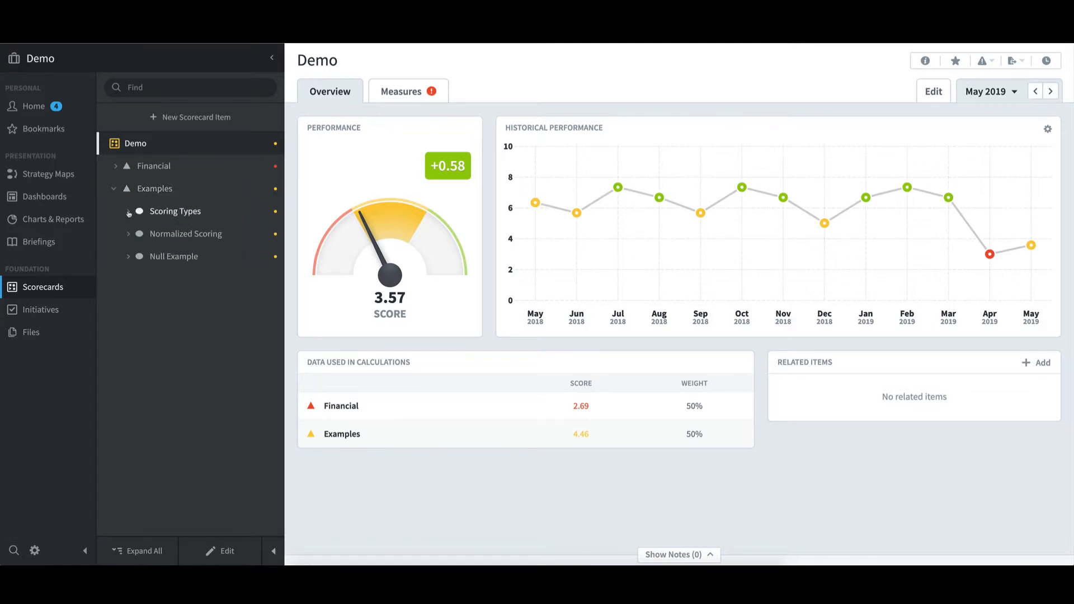
{"action": "left_click", "coordinate": [128, 214]}
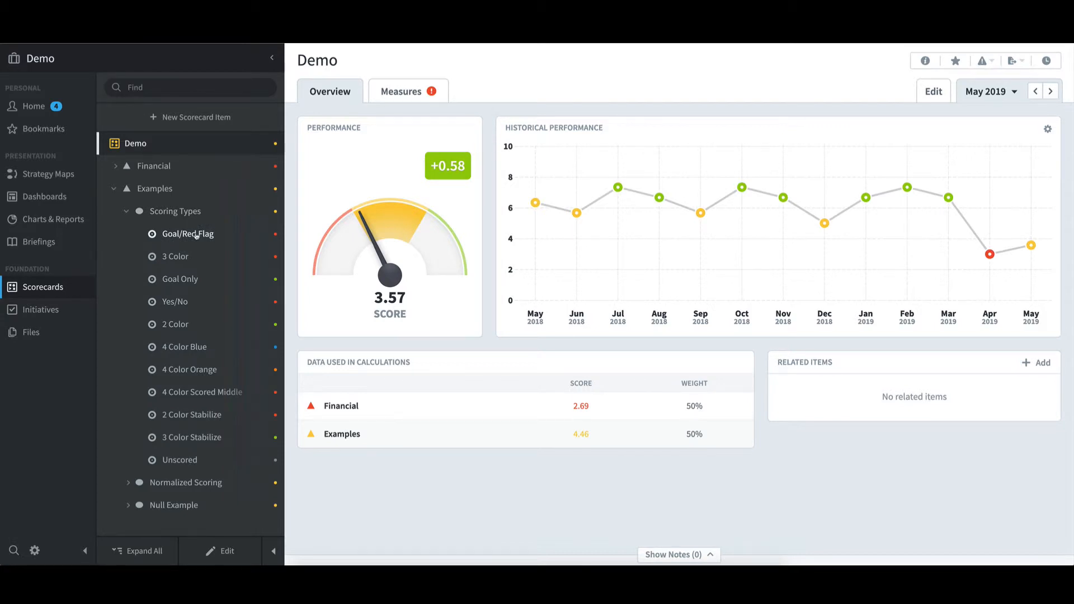
{"action": "left_click", "coordinate": [197, 235]}
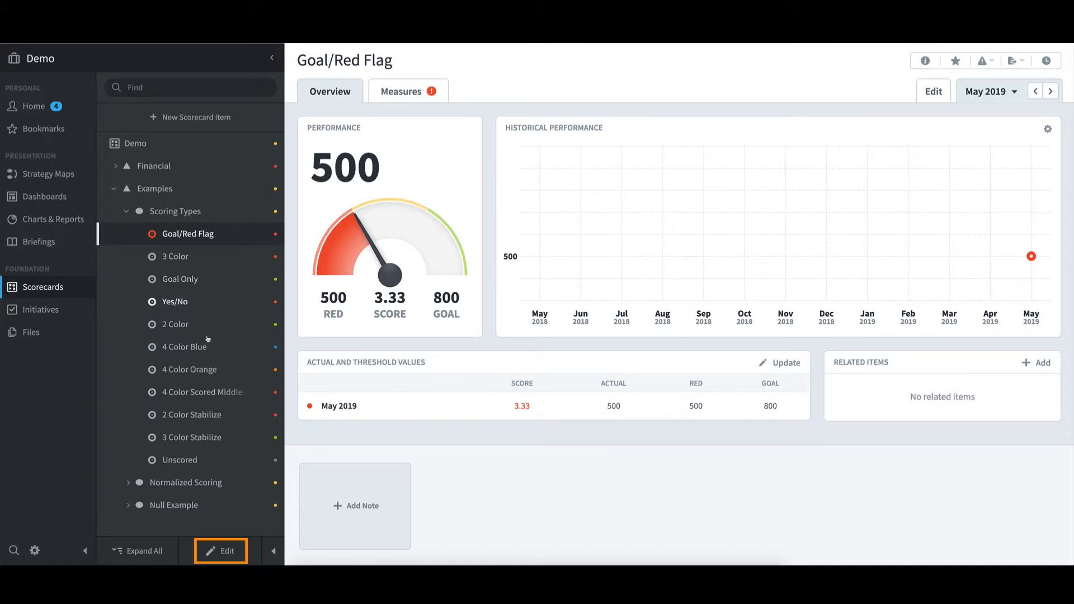
Look through the available scoring types in the Goal/Red Flag measure's edit settings, and leave editing without changing anything.
{"action": "left_click", "coordinate": [226, 551]}
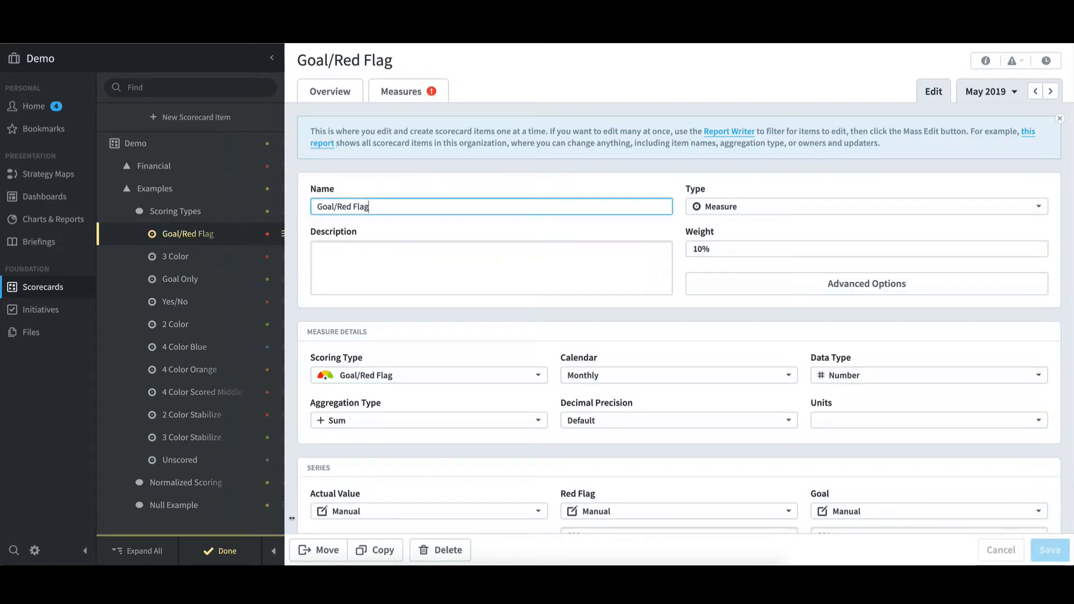
{"action": "left_click", "coordinate": [520, 380]}
{"action": "scroll", "coordinate": [485, 408], "scroll_direction": "up", "scroll_amount": 2}
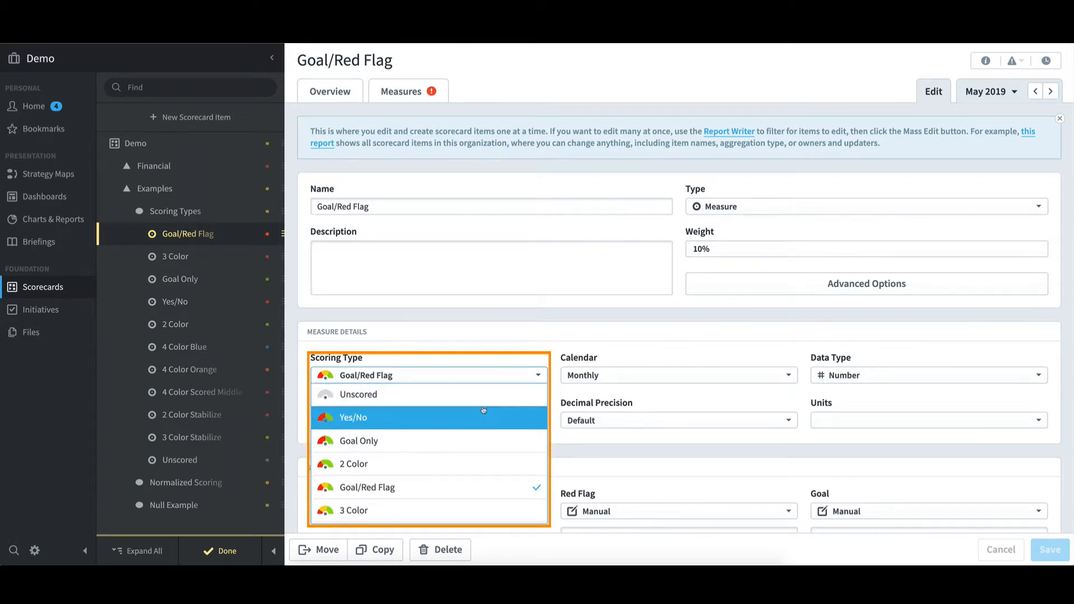
{"action": "scroll", "coordinate": [486, 404], "scroll_direction": "down", "scroll_amount": 3}
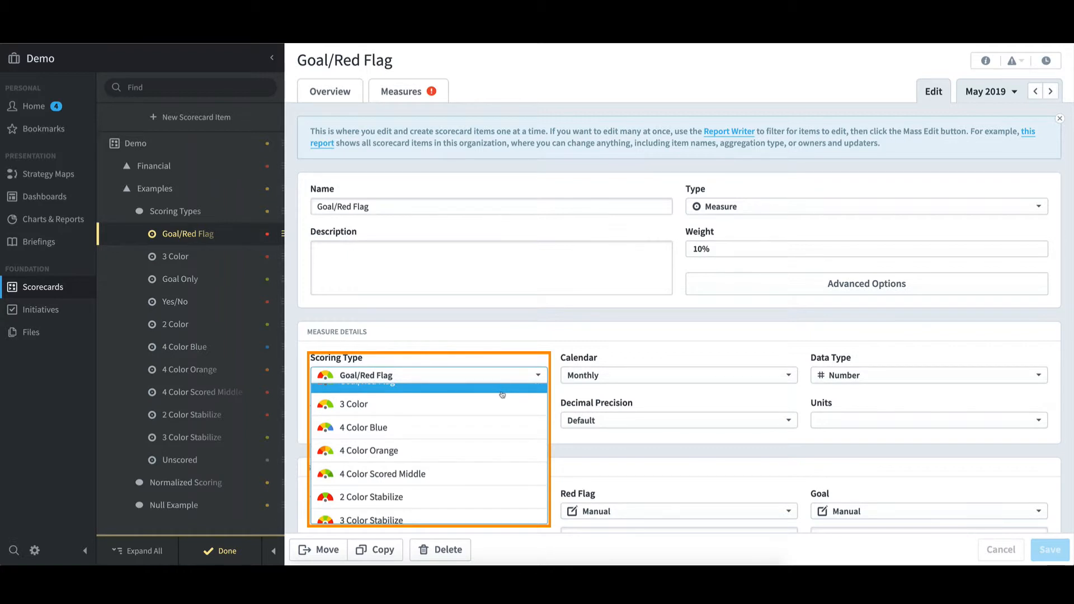
{"action": "scroll", "coordinate": [502, 396], "scroll_direction": "up", "scroll_amount": 2}
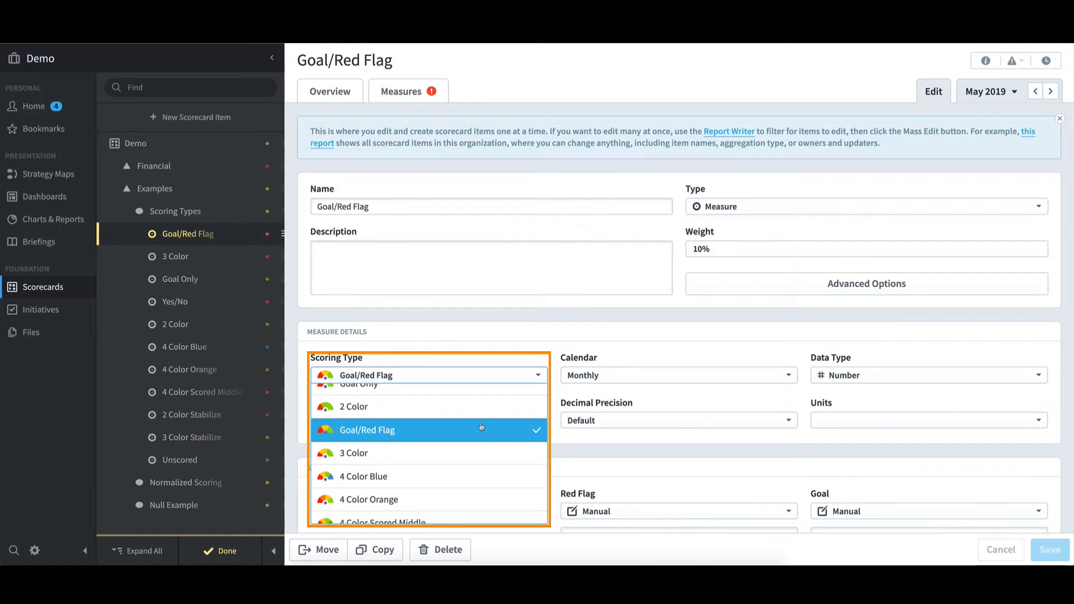
{"action": "left_click", "coordinate": [476, 368]}
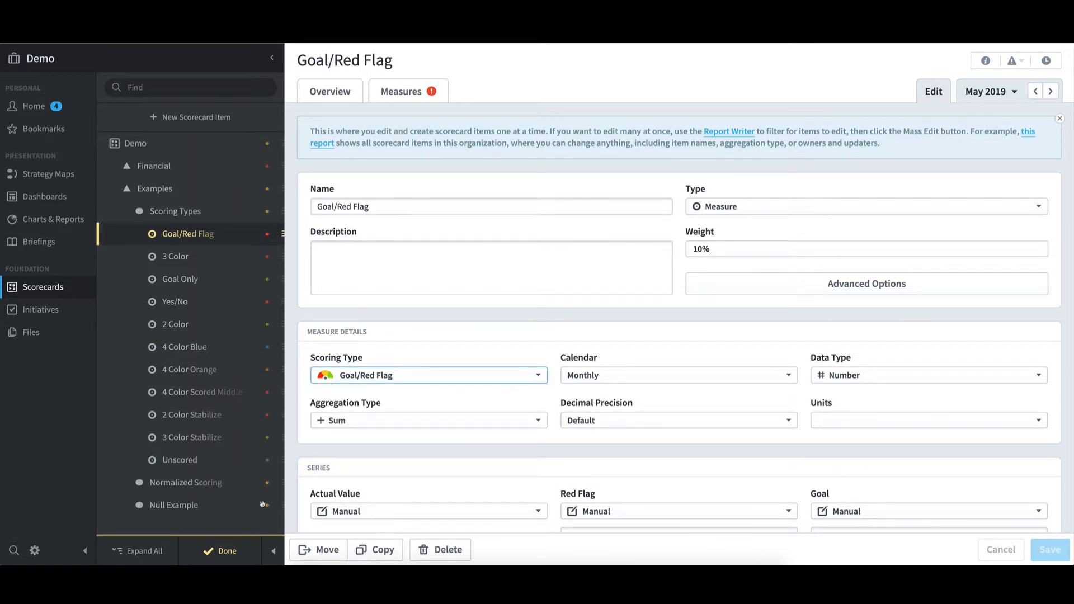
{"action": "left_click", "coordinate": [227, 552]}
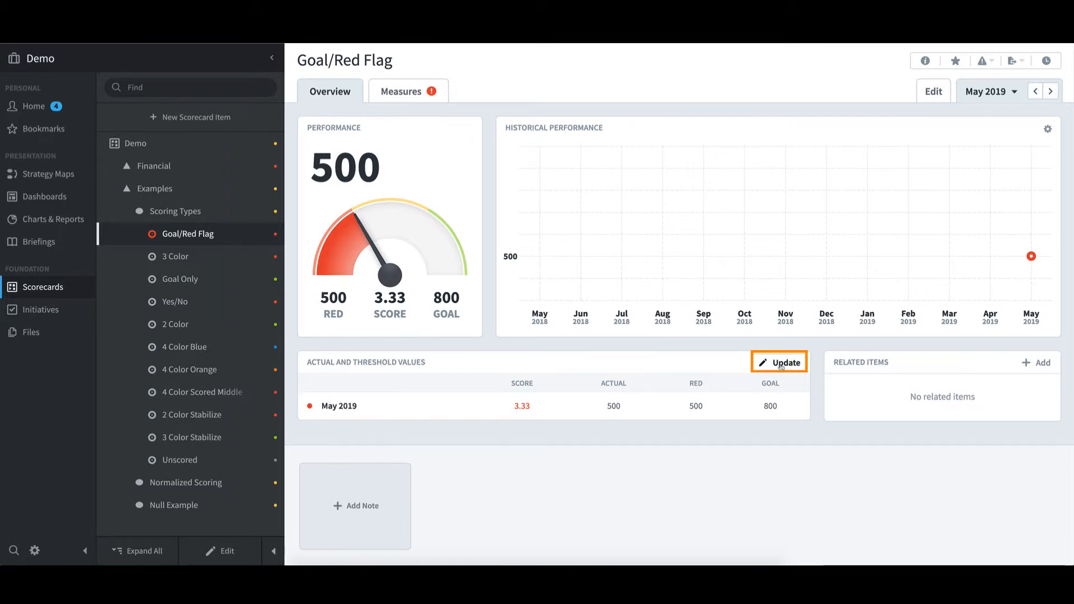
Set the Goal/Red Flag measure's May 2019 actual value to 800 and save it.
{"action": "left_click", "coordinate": [782, 364]}
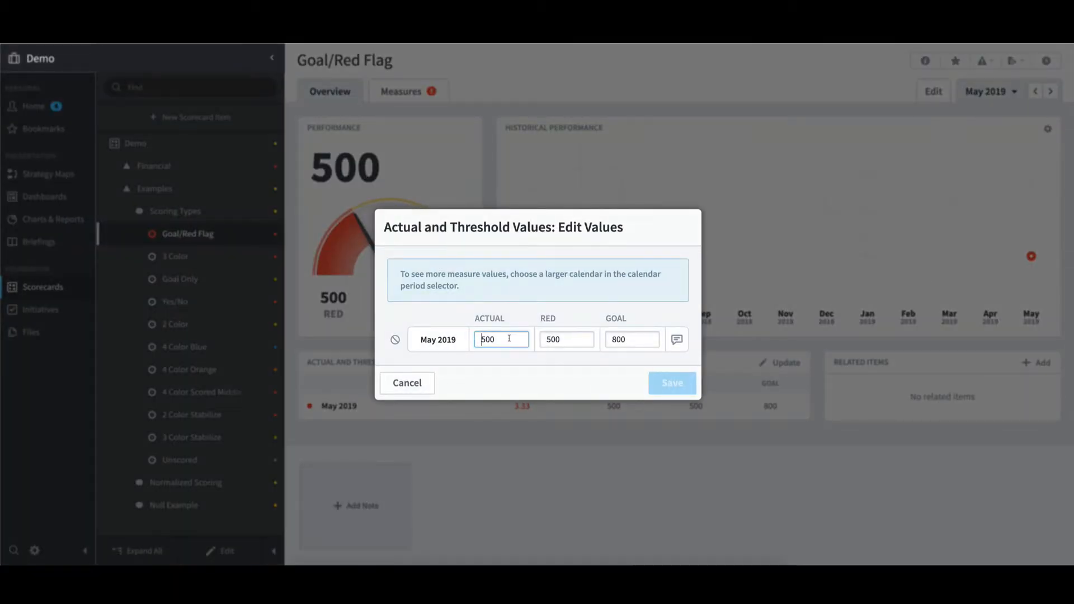
{"action": "left_click_drag", "start_coordinate": [495, 340], "coordinate": [478, 340]}
{"action": "type", "text": "800"}
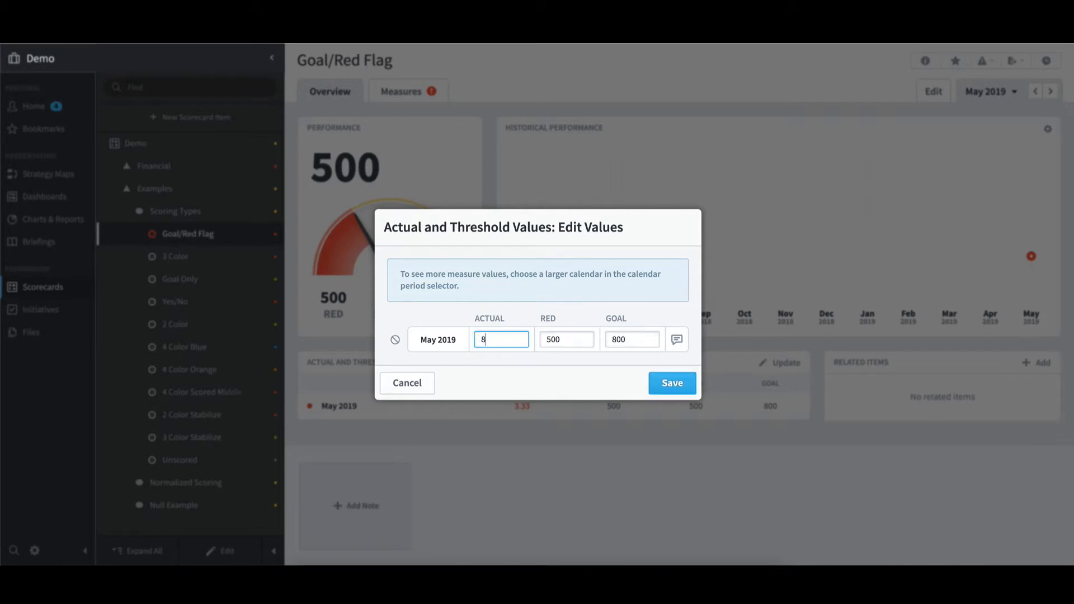
{"action": "left_click", "coordinate": [678, 385]}
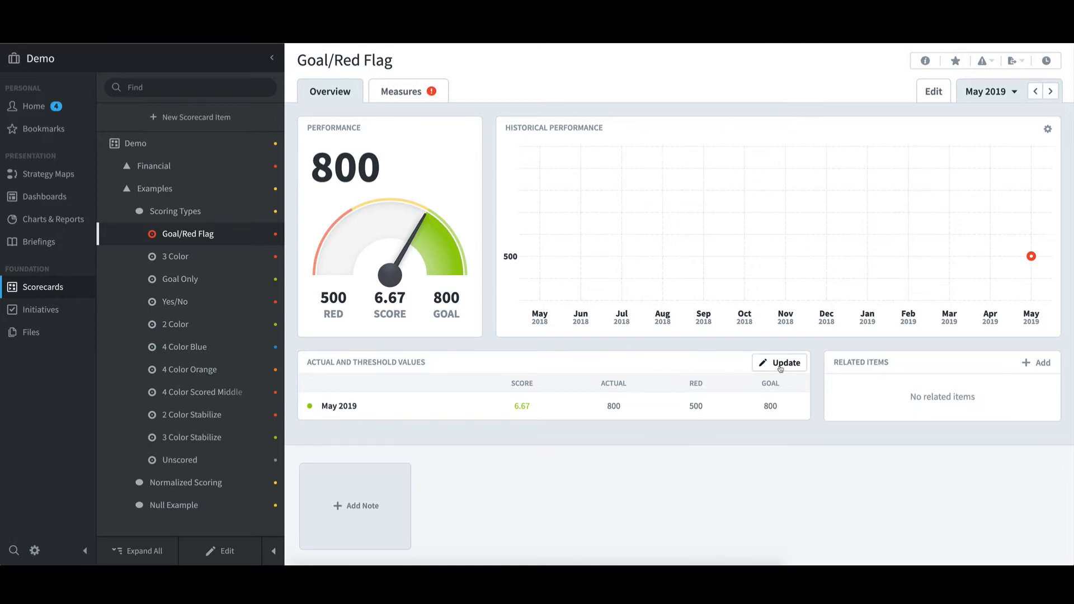
Update the Goal/Red Flag measure's May 2019 actual value to 200 and save.
{"action": "left_click", "coordinate": [780, 364]}
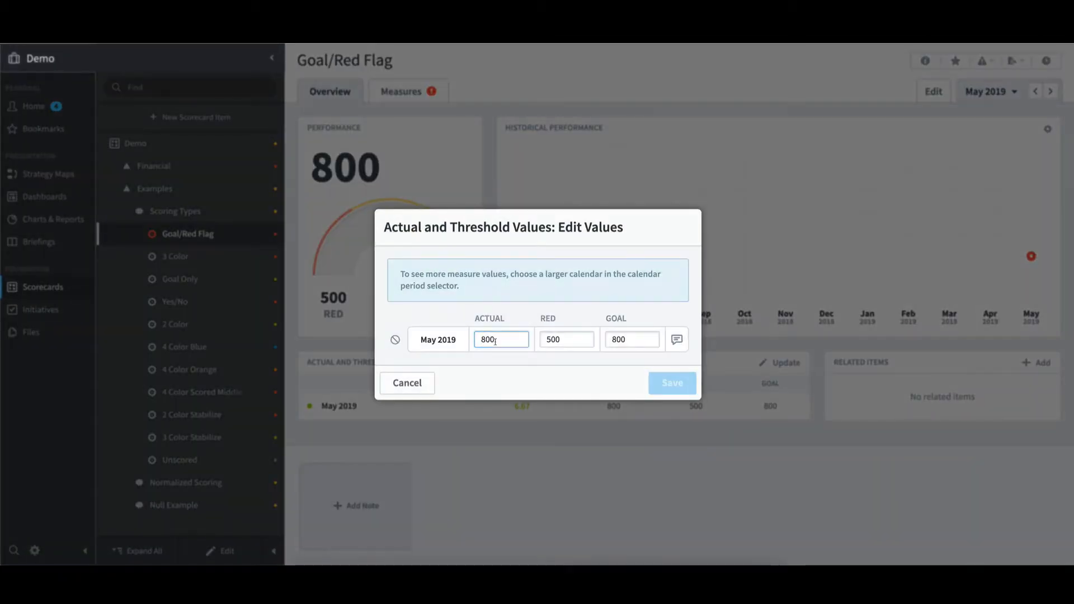
{"action": "type", "text": "2"}
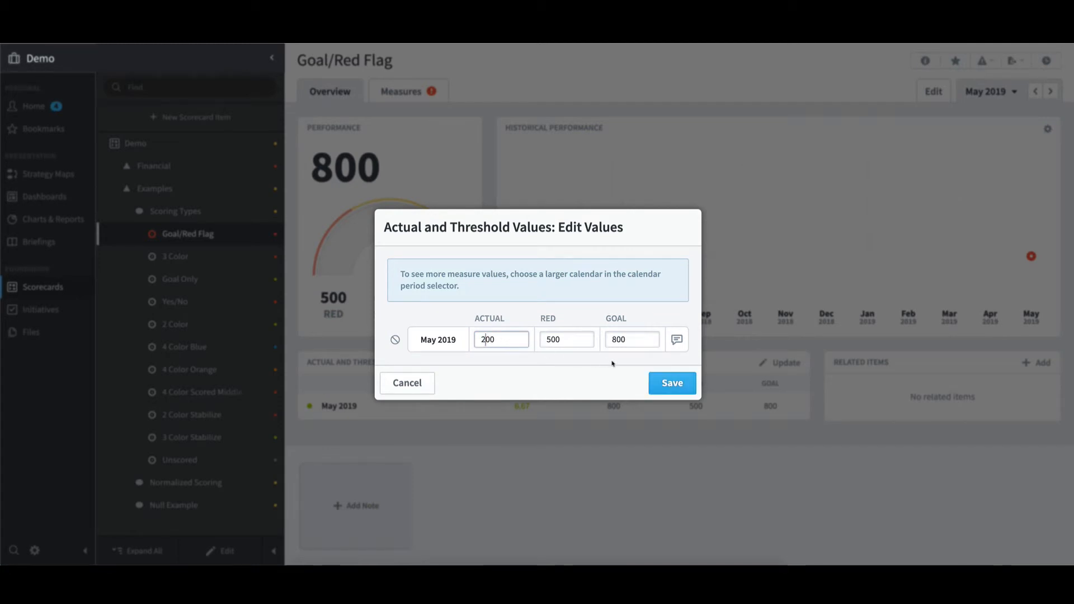
{"action": "left_click", "coordinate": [669, 384]}
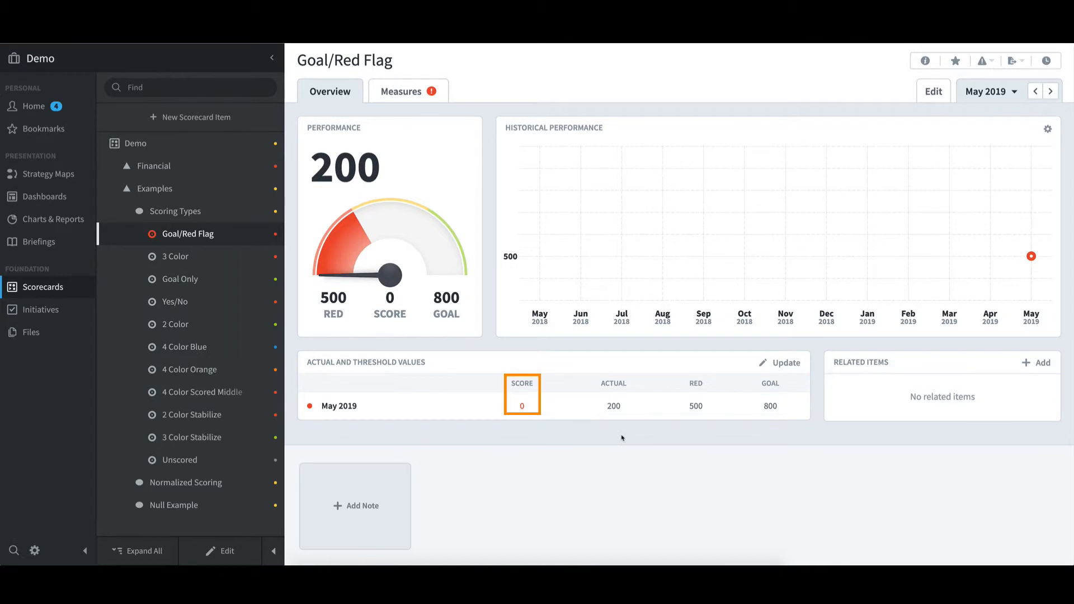
Change the Goal/Red Flag measure's May 2019 actual value to 1100 and save.
{"action": "left_click", "coordinate": [784, 363]}
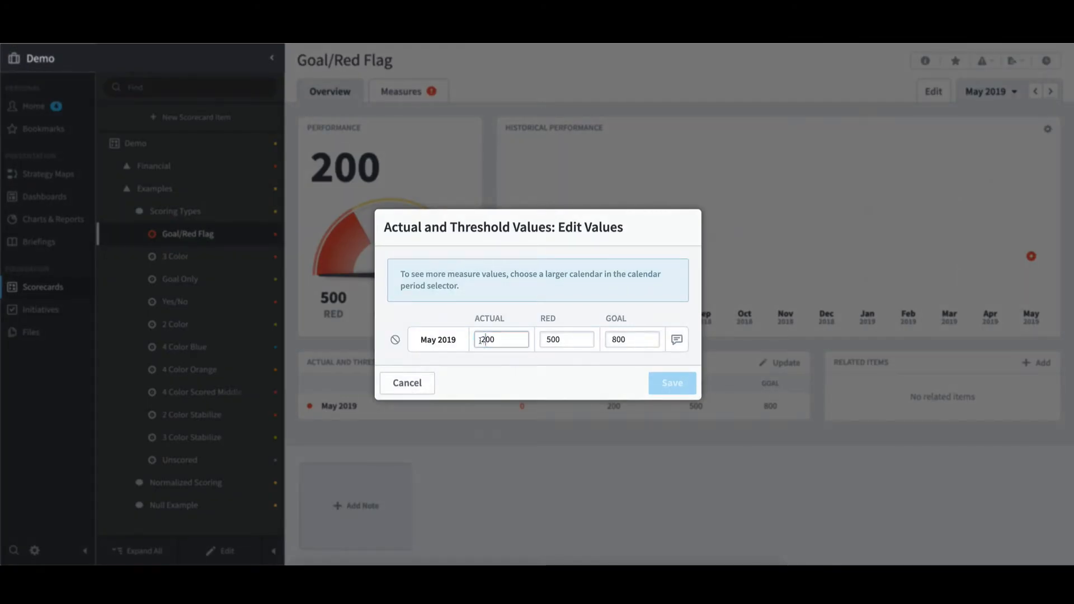
{"action": "key", "text": "BackSpace"}
{"action": "type", "text": "11"}
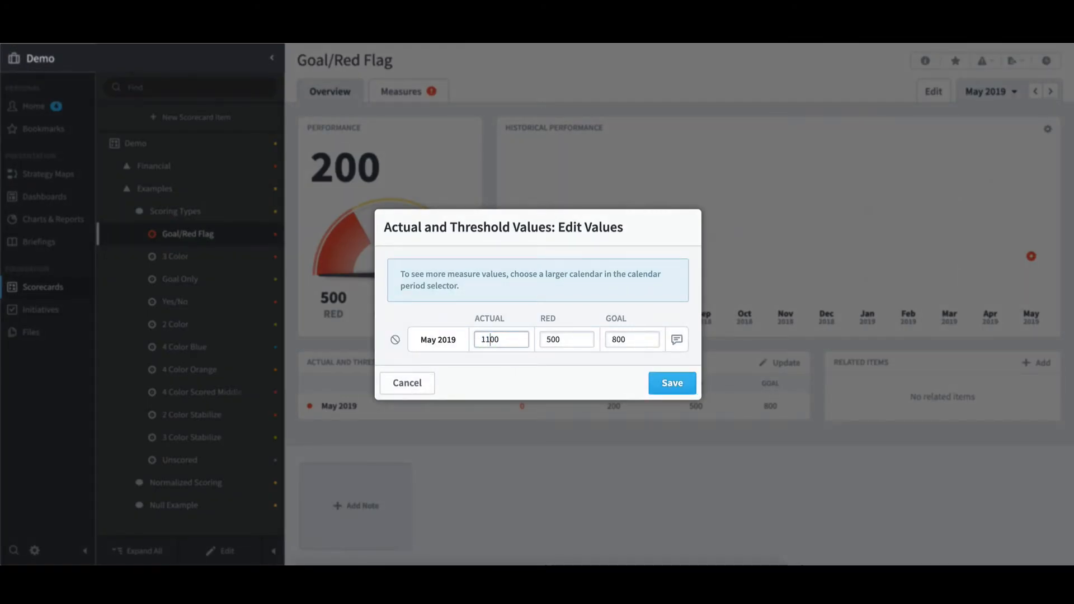
{"action": "left_click", "coordinate": [660, 392]}
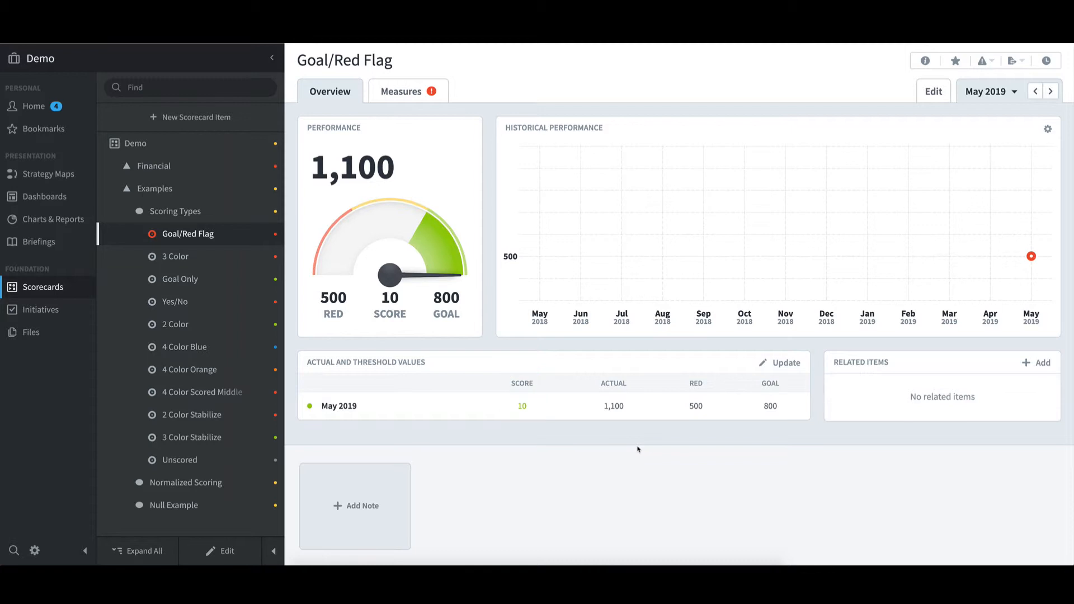
Open the 3 Color measure and set its May 2019 actual value to 0.
{"action": "left_click", "coordinate": [183, 259]}
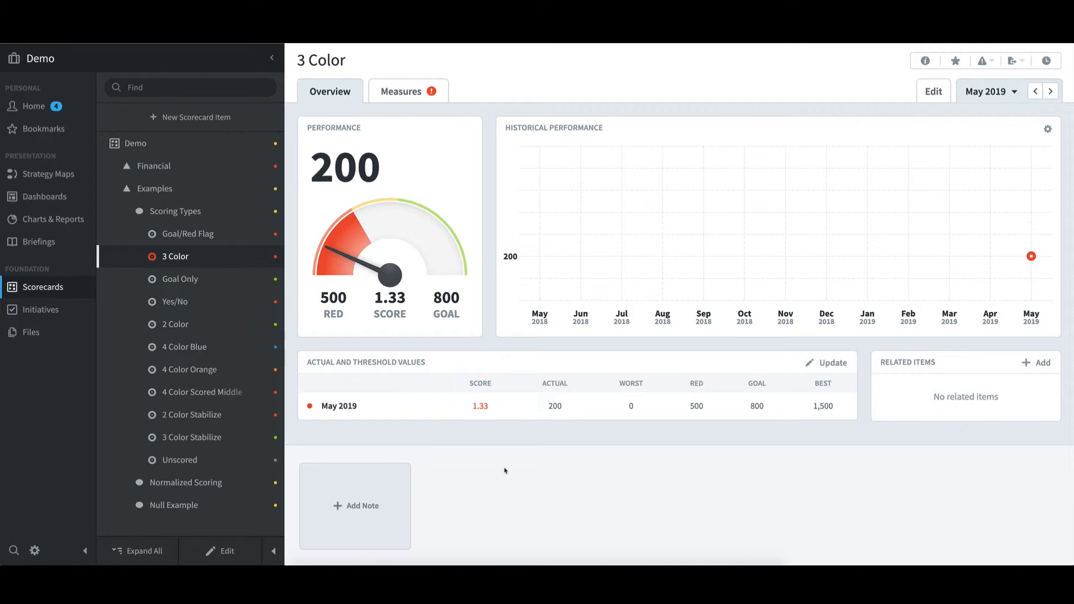
{"action": "left_click", "coordinate": [830, 364]}
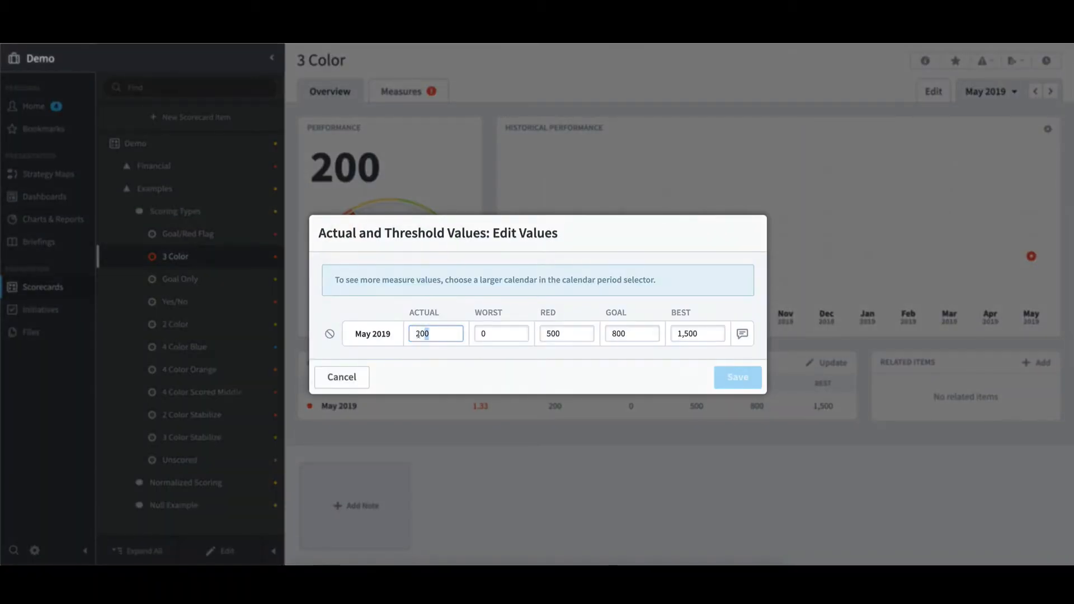
{"action": "double_click", "coordinate": [422, 334]}
{"action": "type", "text": "0"}
{"action": "left_click", "coordinate": [727, 377]}
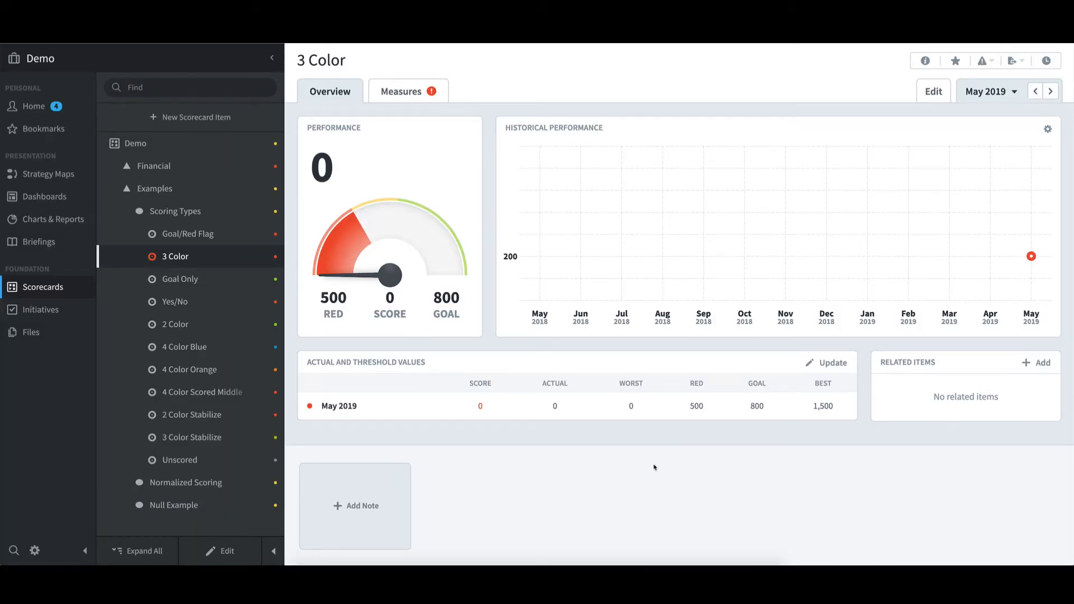
Open the Goal Only measure, check its scoring settings in edit mode, and return to its overview.
{"action": "left_click", "coordinate": [182, 279]}
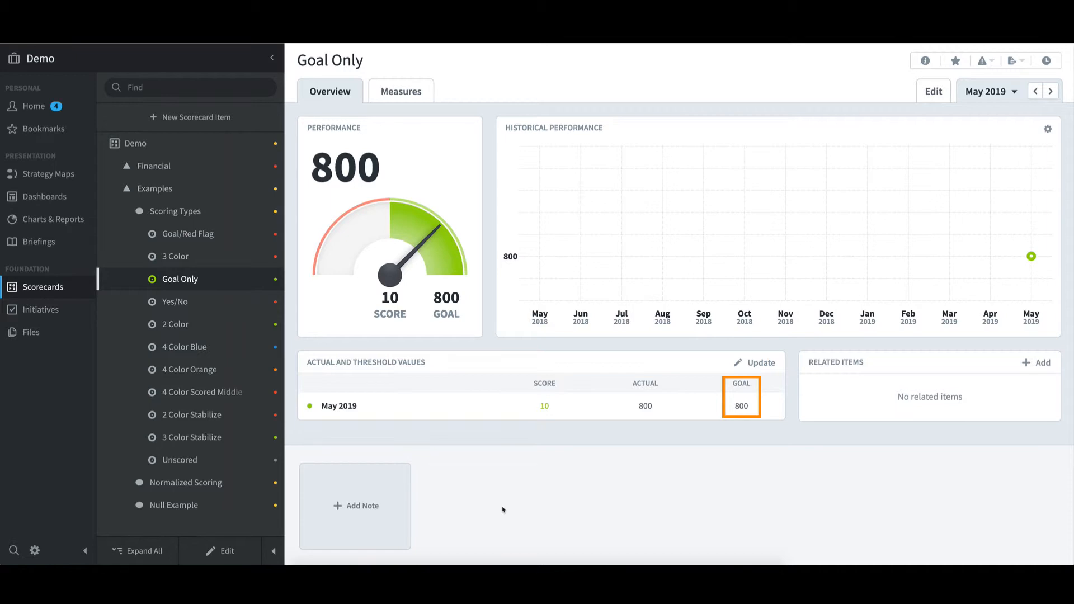
{"action": "left_click", "coordinate": [226, 552]}
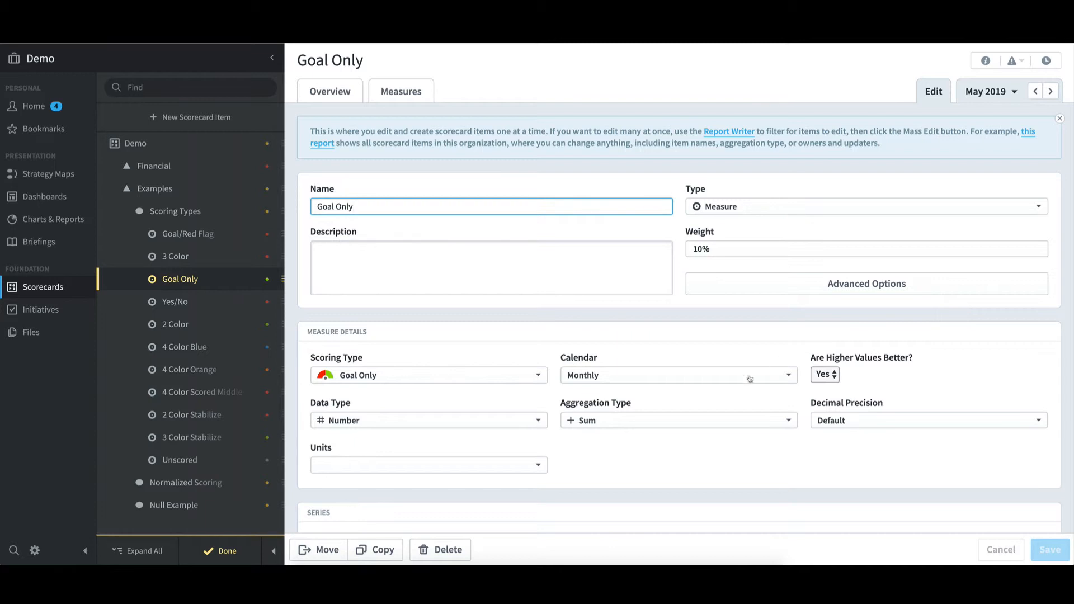
{"action": "left_click", "coordinate": [228, 552]}
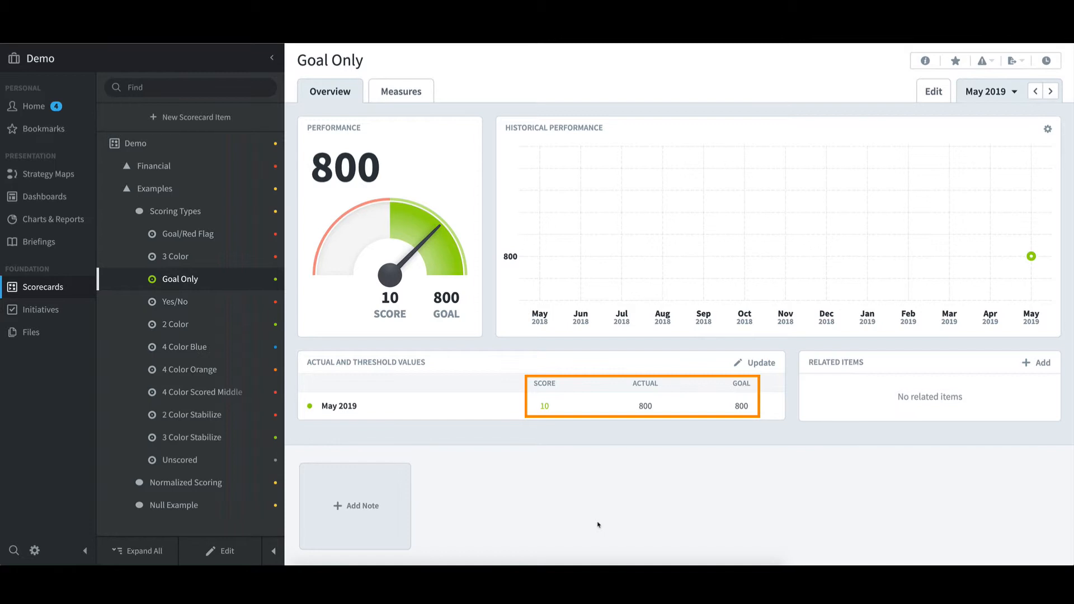
Set the Goal Only measure's May 2019 actual value to 795 and save it.
{"action": "left_click", "coordinate": [756, 363]}
{"action": "double_click", "coordinate": [495, 339]}
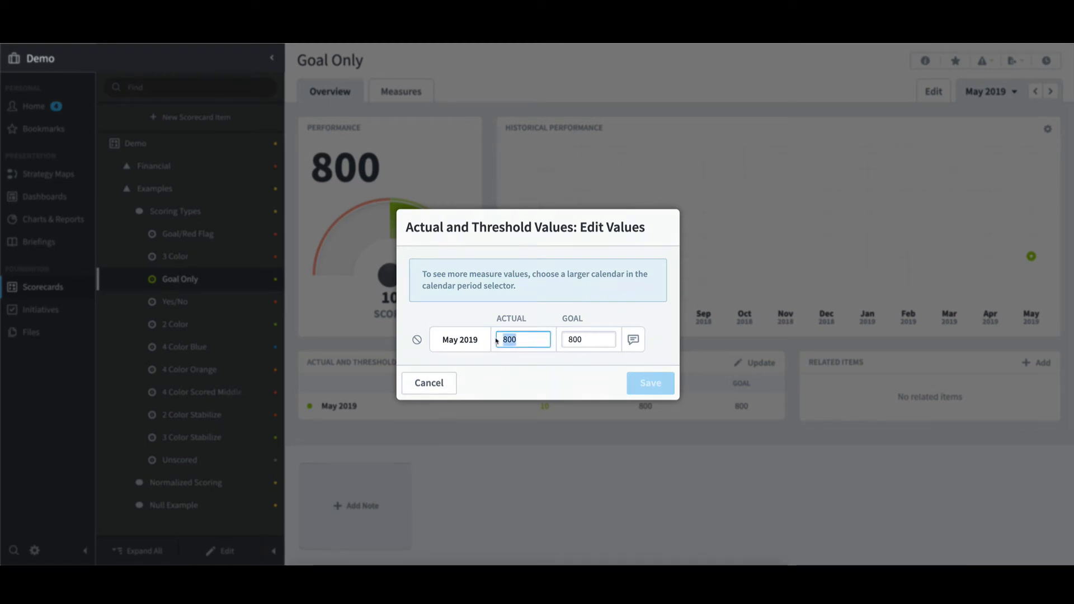
{"action": "type", "text": "795"}
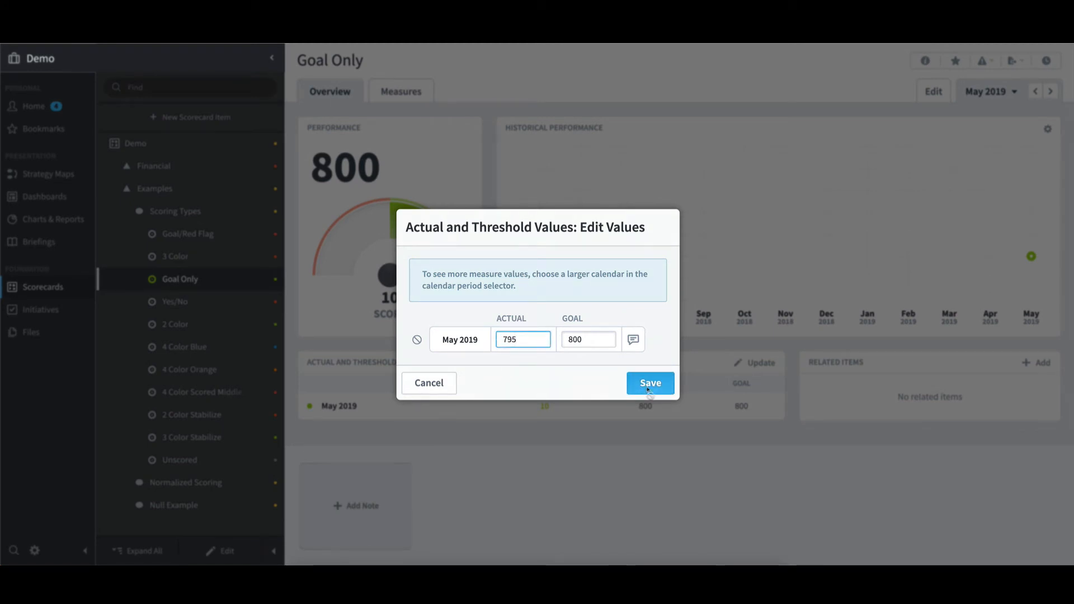
{"action": "left_click", "coordinate": [650, 384]}
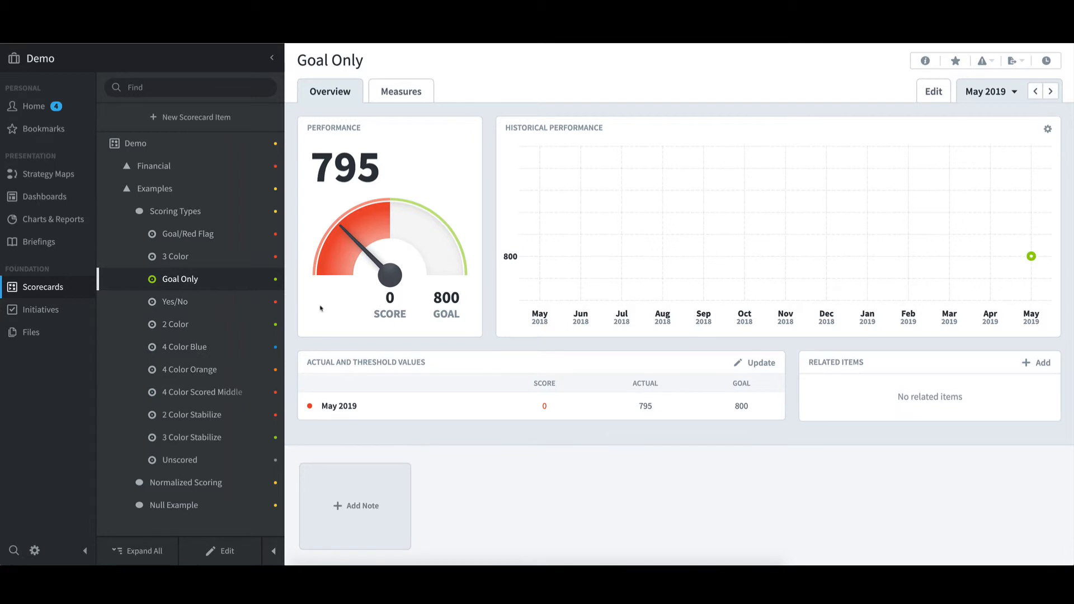
Open the Yes/No measure, check its "Is Yes Good?" setting in edit mode, and return to its overview.
{"action": "left_click", "coordinate": [234, 305]}
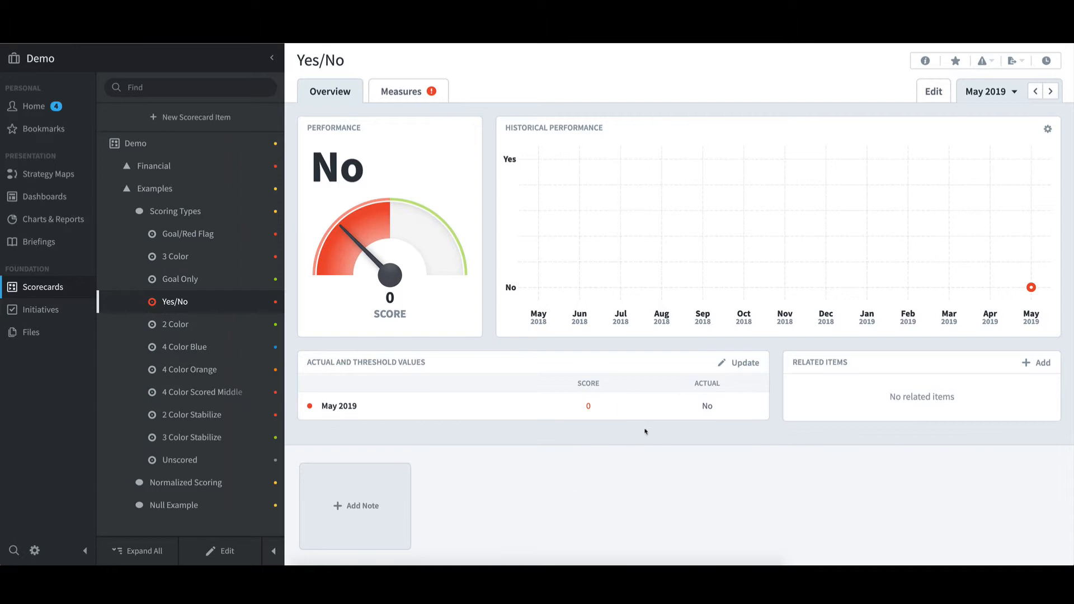
{"action": "left_click", "coordinate": [222, 552]}
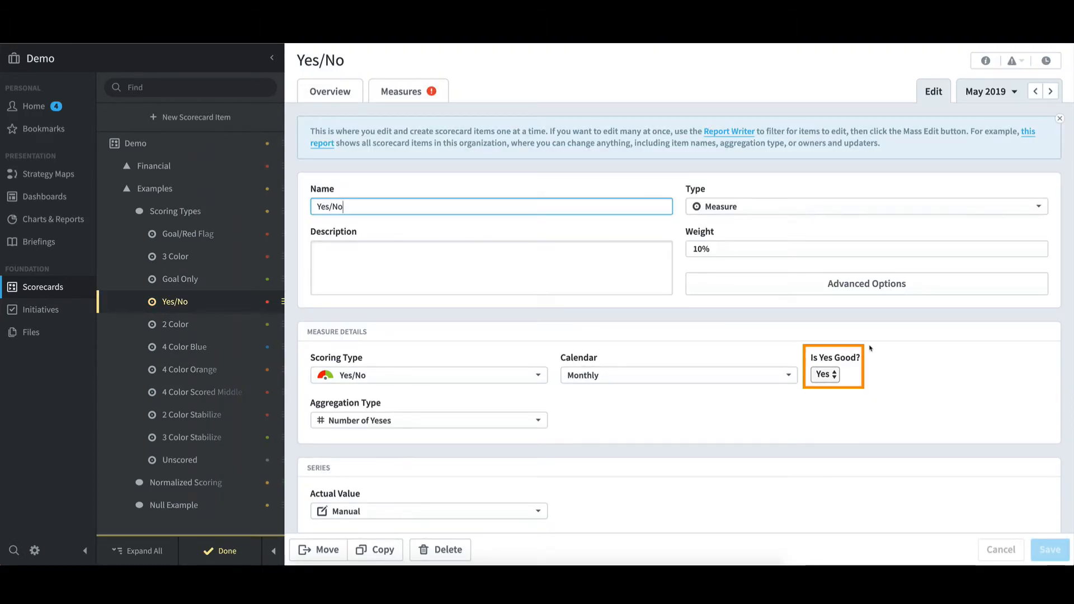
{"action": "left_click", "coordinate": [223, 553]}
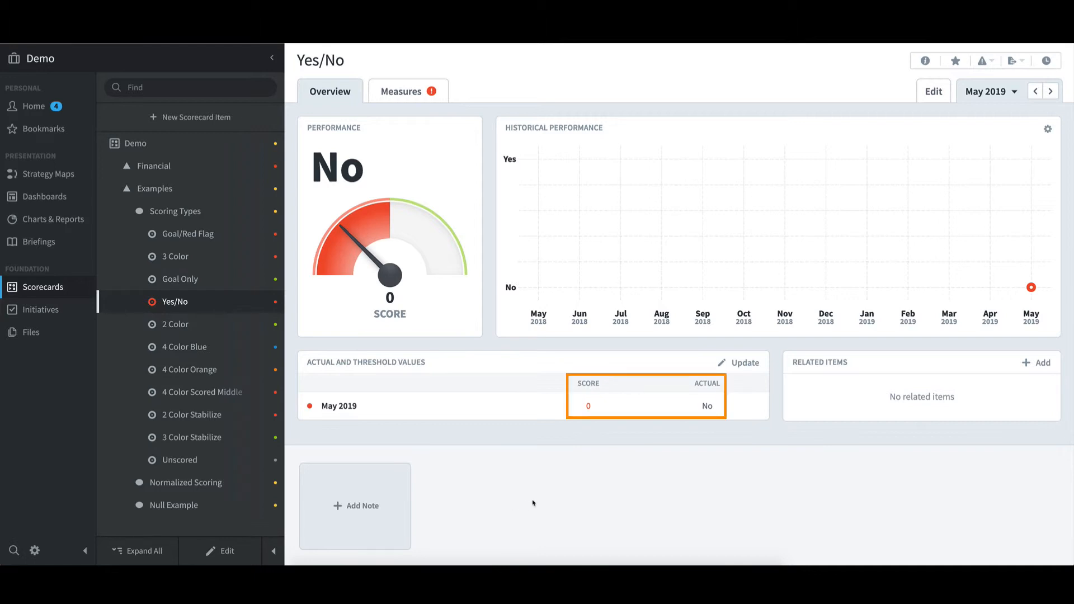
Set the Yes/No measure's May 2019 actual value to Yes and save it.
{"action": "left_click", "coordinate": [744, 362]}
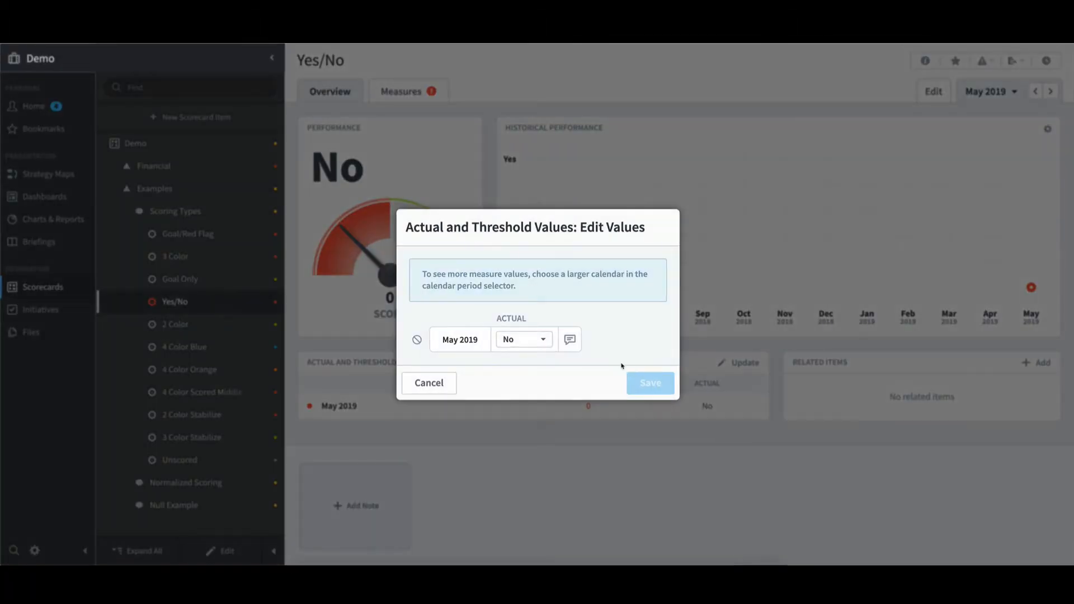
{"action": "left_click", "coordinate": [543, 340]}
{"action": "left_click", "coordinate": [525, 378]}
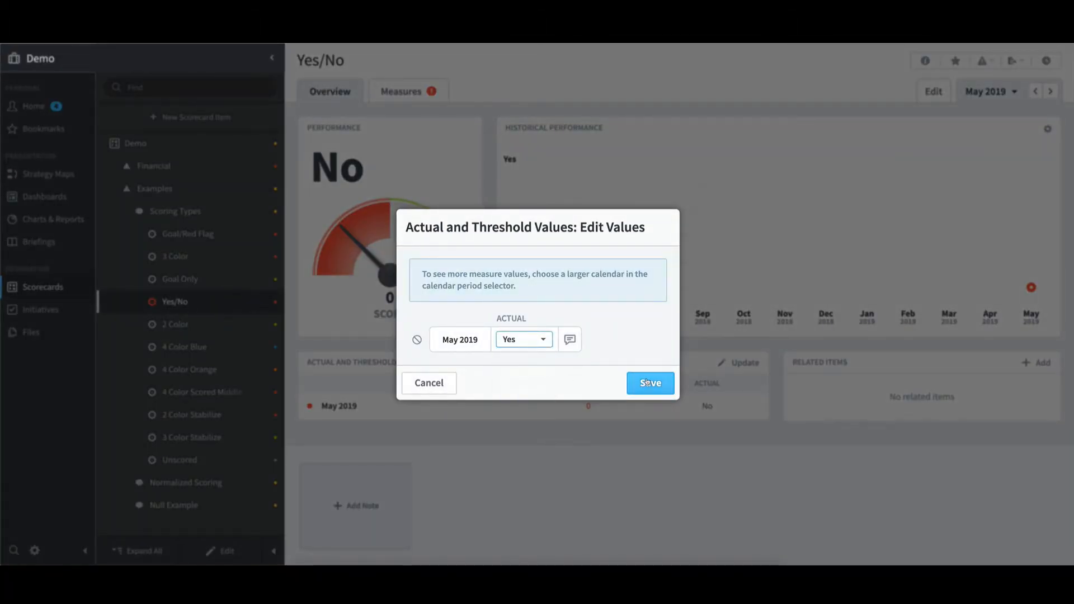
{"action": "left_click", "coordinate": [648, 383]}
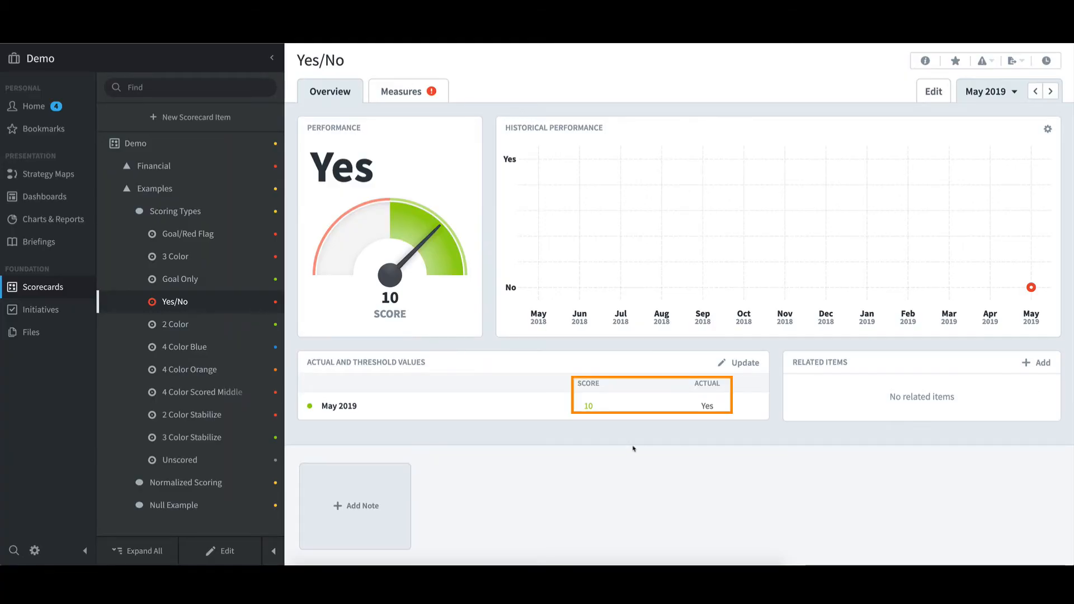
View the overviews of the 2 Color and 4 Color Blue measures to compare their scores and thresholds.
{"action": "left_click", "coordinate": [224, 325]}
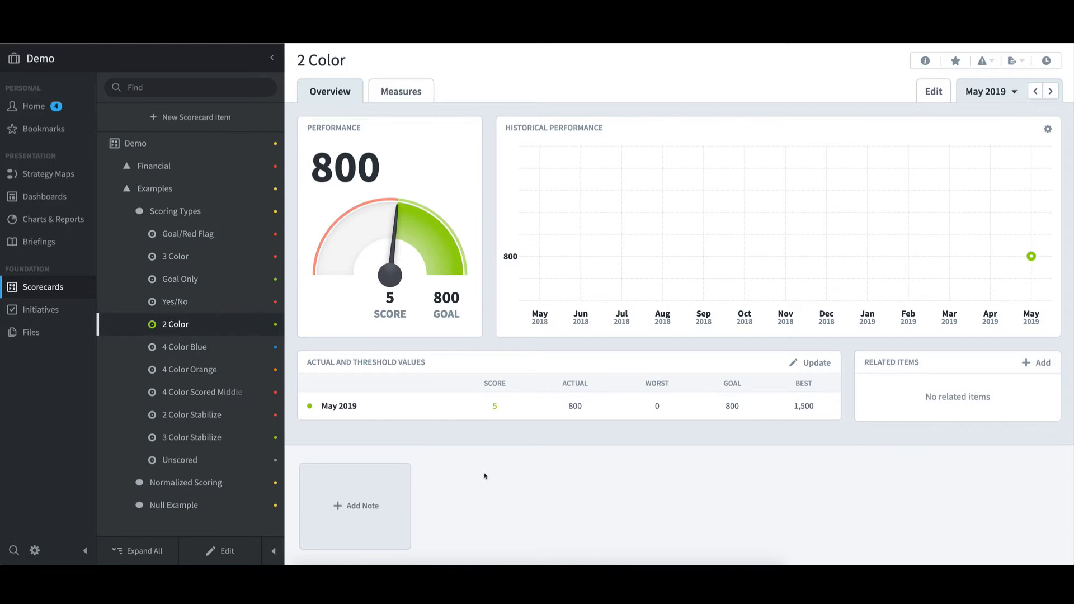
{"action": "left_click", "coordinate": [198, 348]}
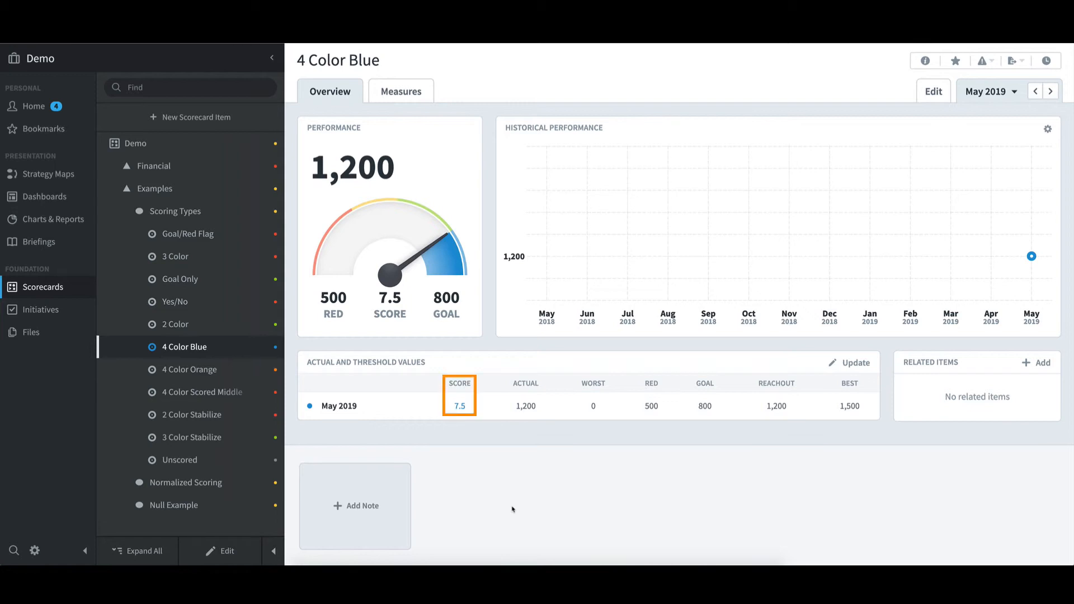
View the overviews of the 4 Color Orange, 4 Color Scored Middle, 2 Color Stabilize, 3 Color Stabilize and Unscored measures.
{"action": "left_click", "coordinate": [189, 369]}
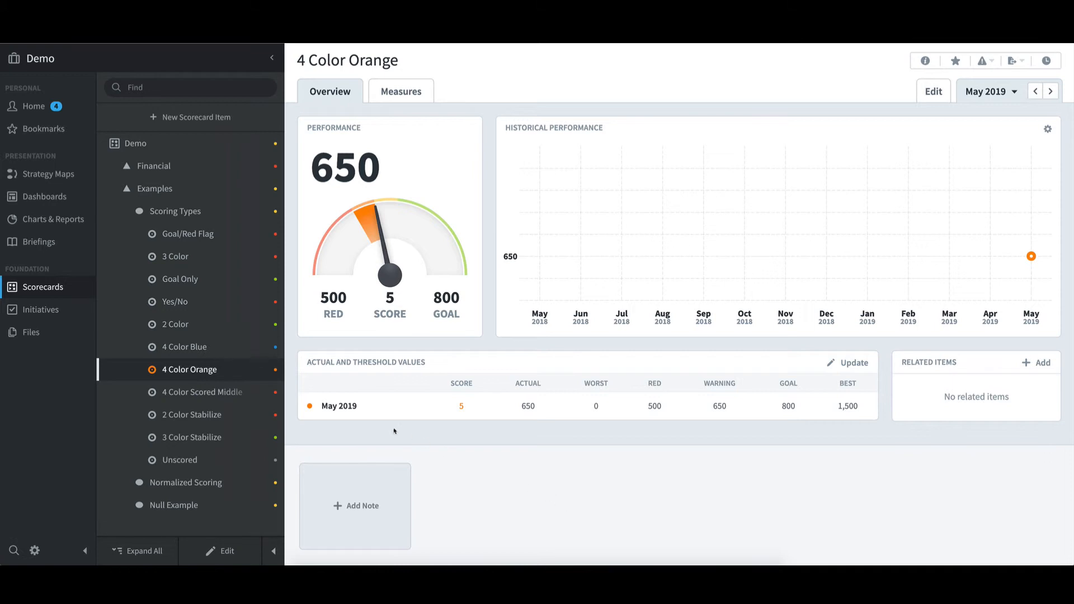
{"action": "left_click", "coordinate": [182, 395]}
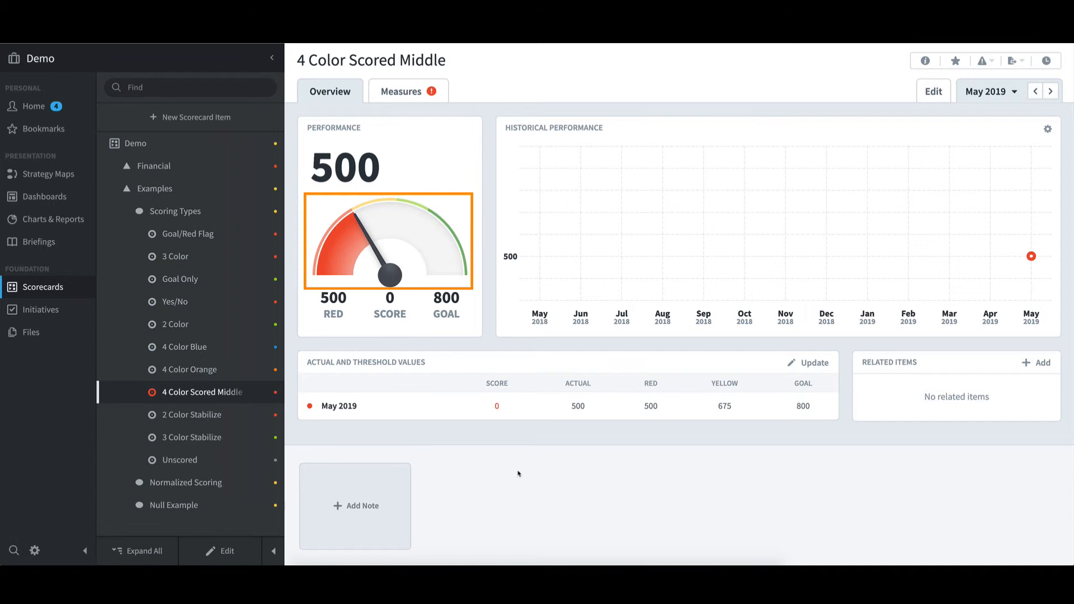
{"action": "left_click", "coordinate": [202, 416]}
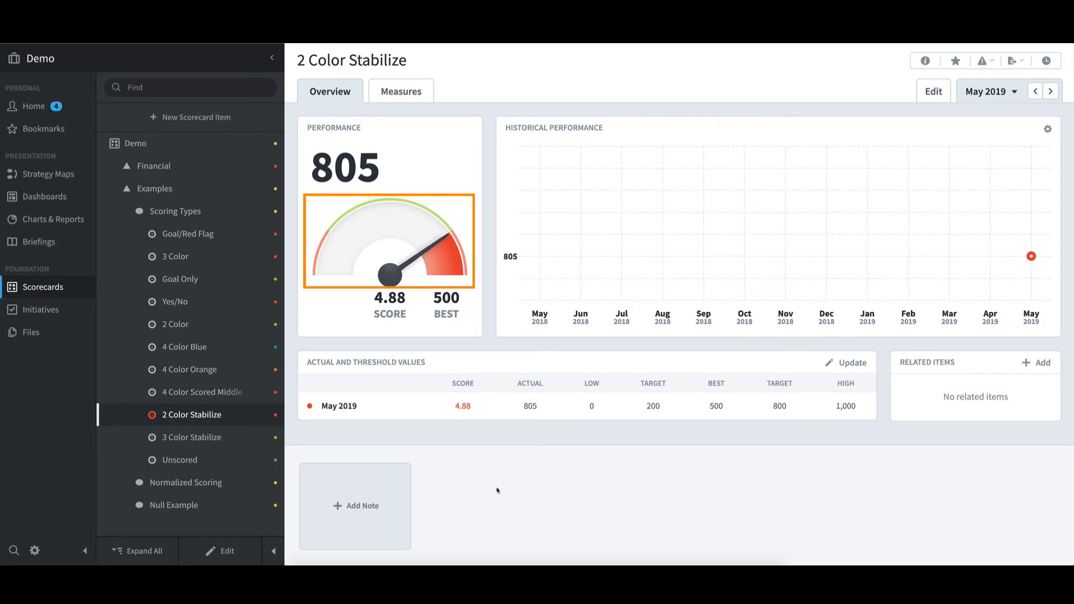
{"action": "left_click", "coordinate": [211, 440]}
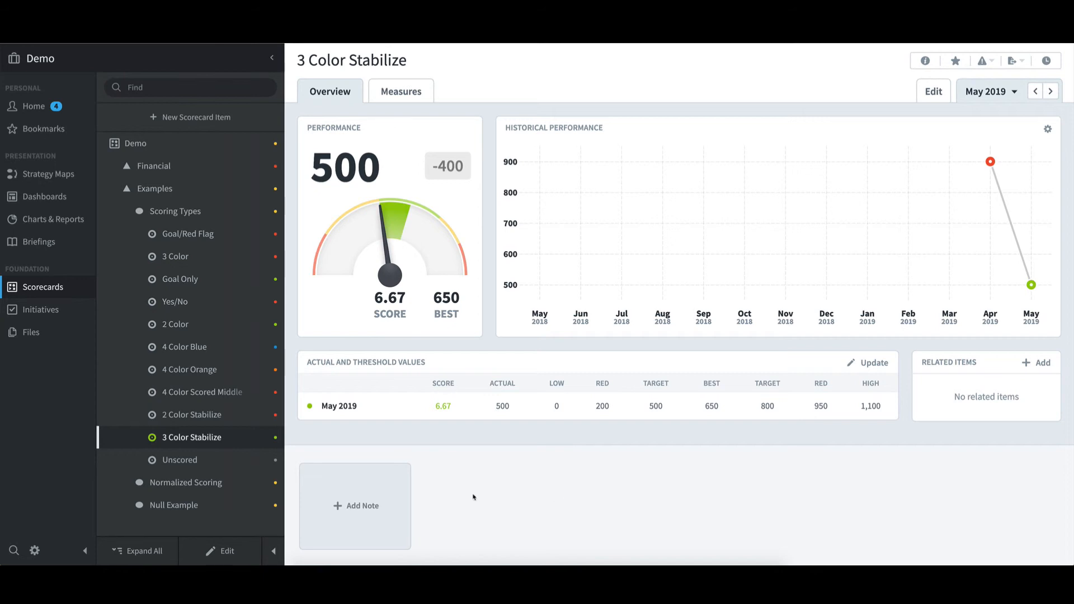
{"action": "left_click", "coordinate": [189, 462]}
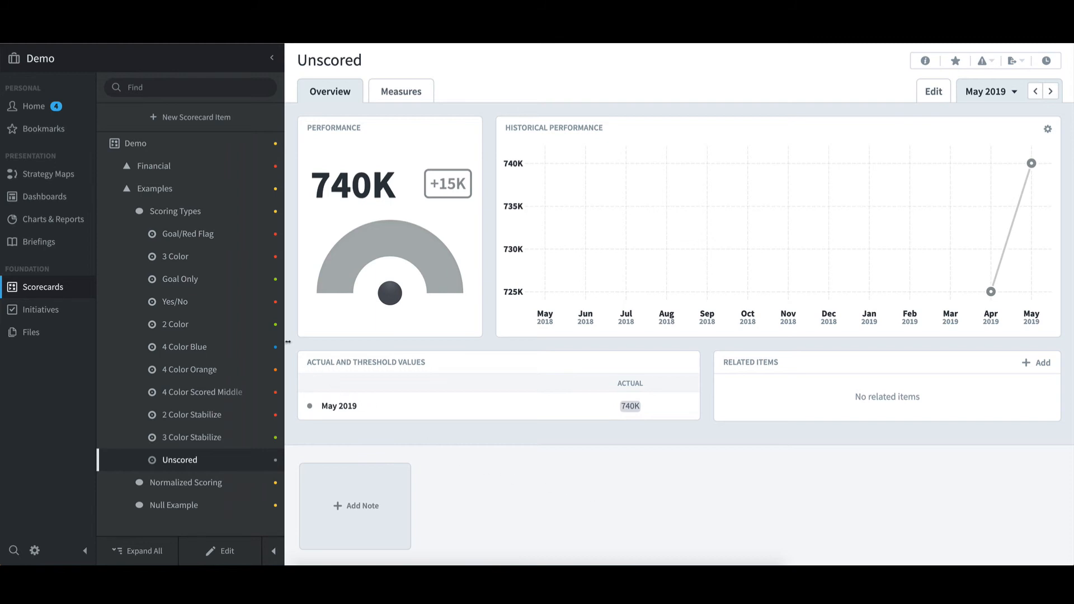
Collapse Scoring Types, review the Normalized Scoring overview, and open its Total Gross Profit measure.
{"action": "left_click", "coordinate": [128, 212]}
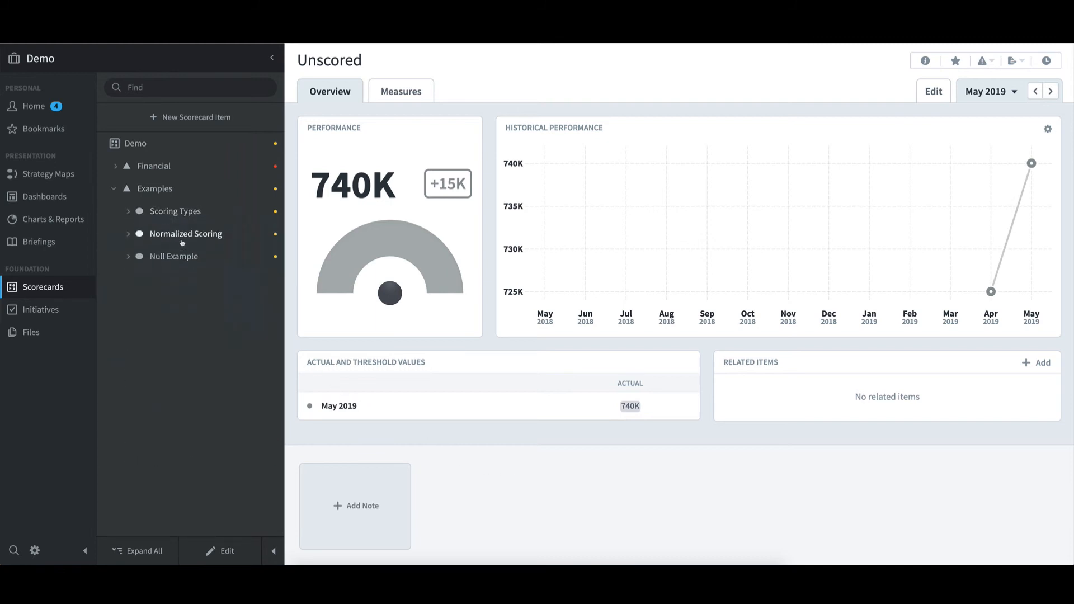
{"action": "left_click", "coordinate": [181, 238]}
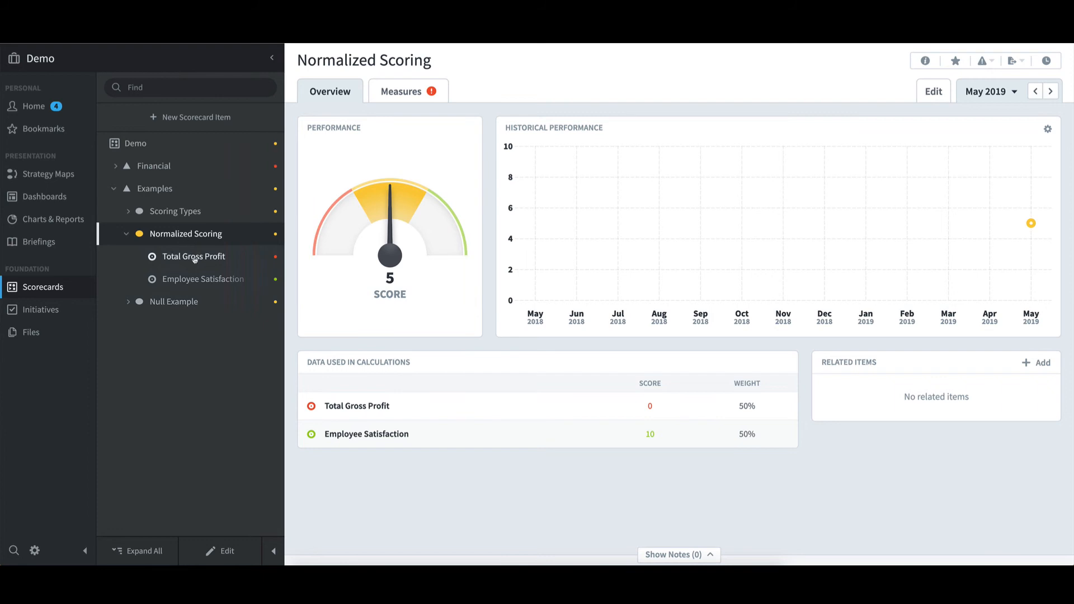
{"action": "left_click", "coordinate": [193, 257]}
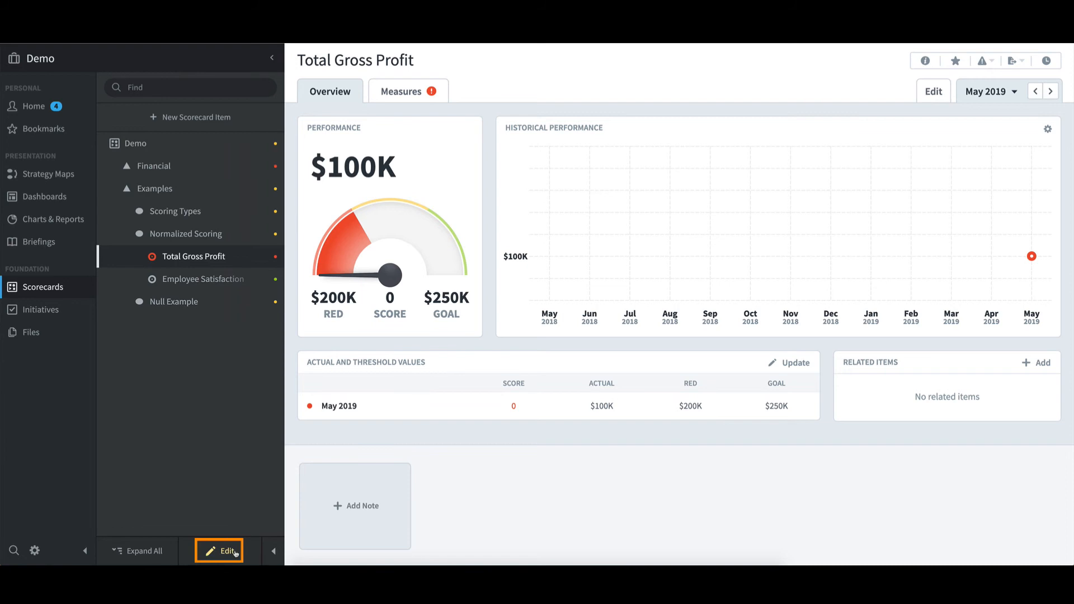
Set Total Gross Profit's weight to 3, save it, leave edit mode, and return to the Normalized Scoring overview.
{"action": "left_click", "coordinate": [234, 551]}
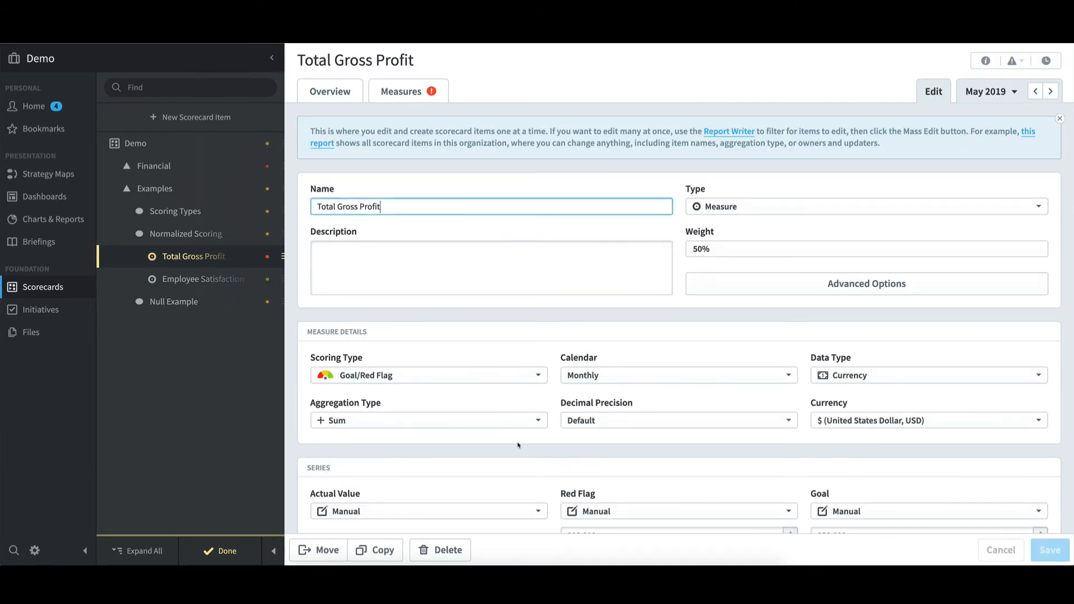
{"action": "left_click", "coordinate": [740, 251]}
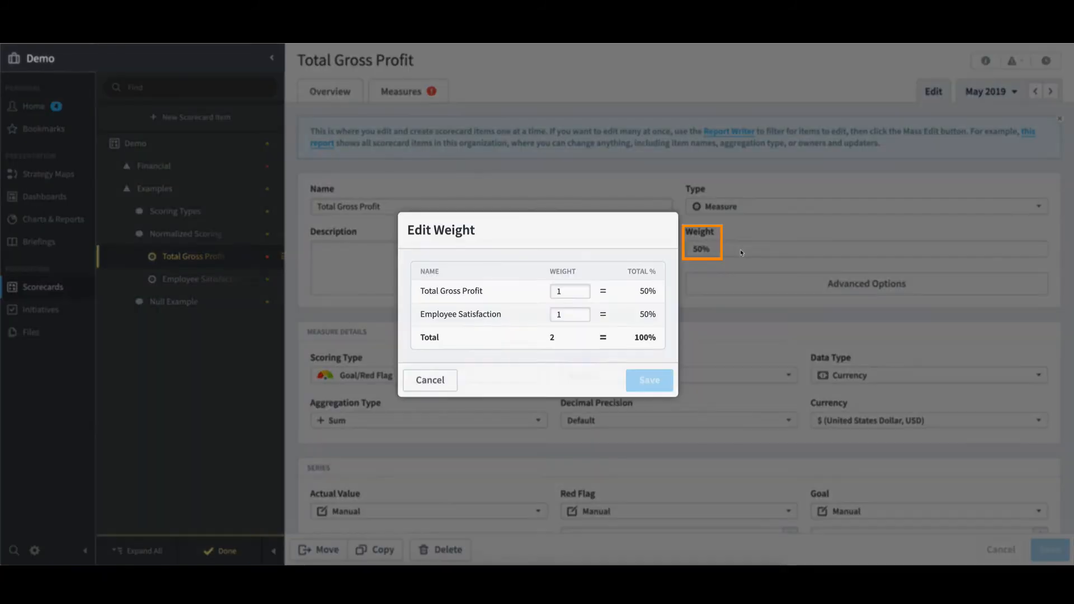
{"action": "double_click", "coordinate": [575, 289]}
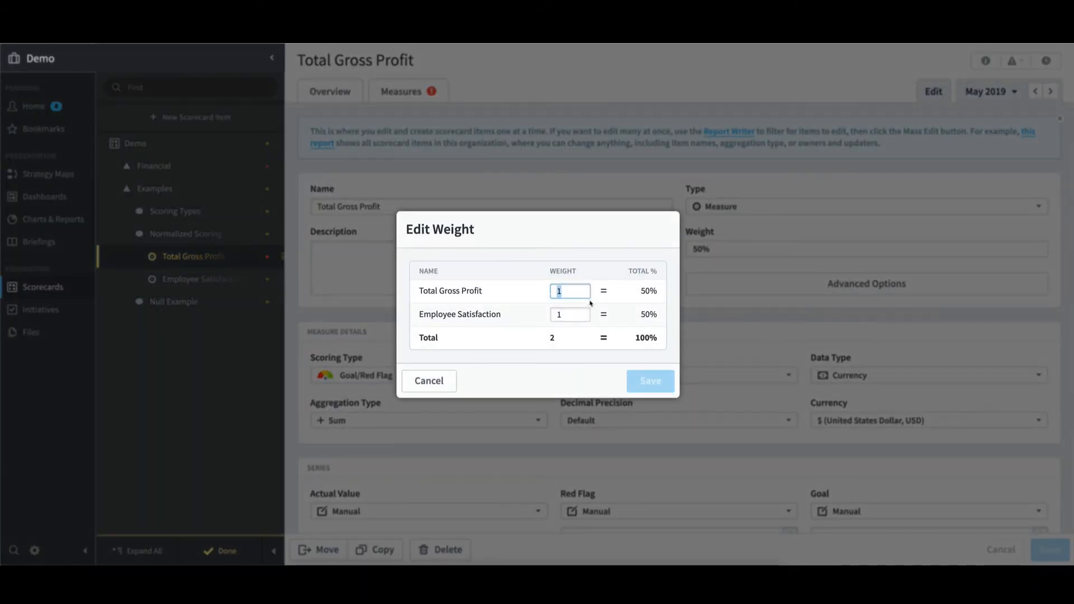
{"action": "type", "text": "3"}
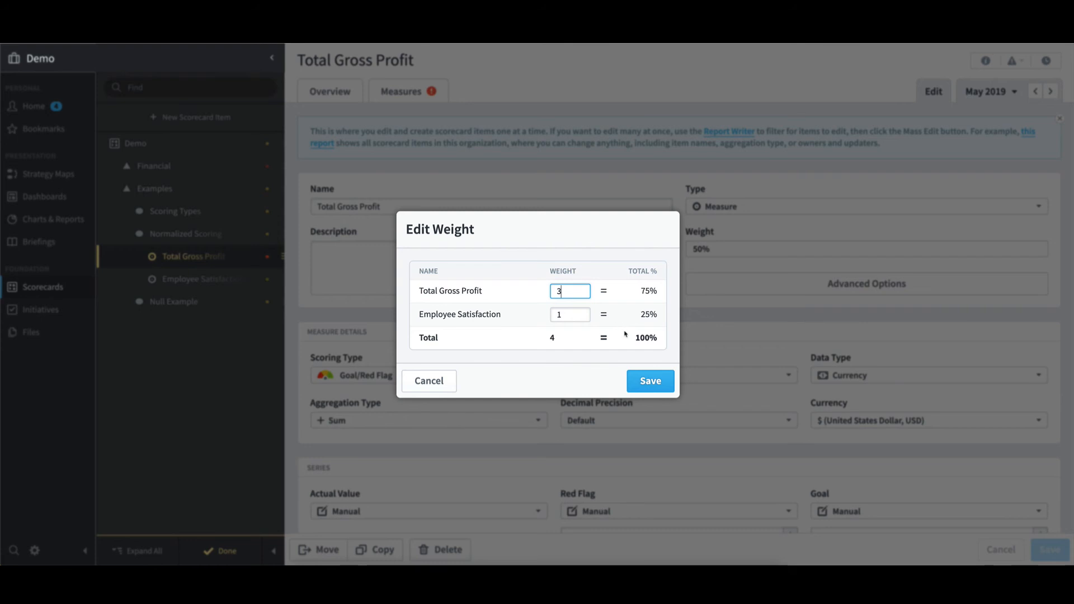
{"action": "left_click", "coordinate": [650, 383]}
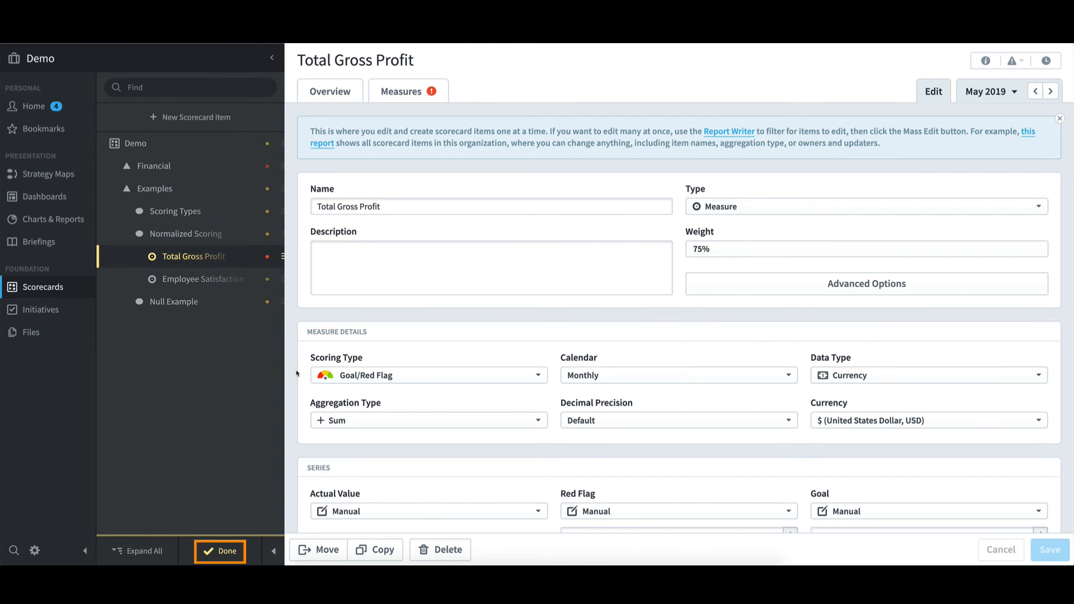
{"action": "left_click", "coordinate": [224, 551]}
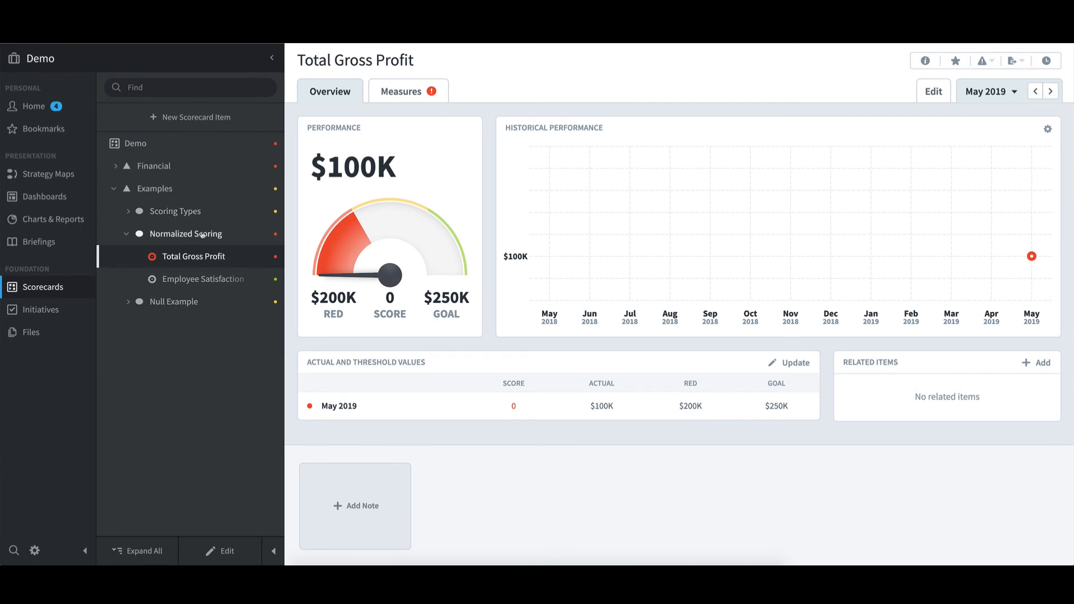
{"action": "left_click", "coordinate": [193, 235]}
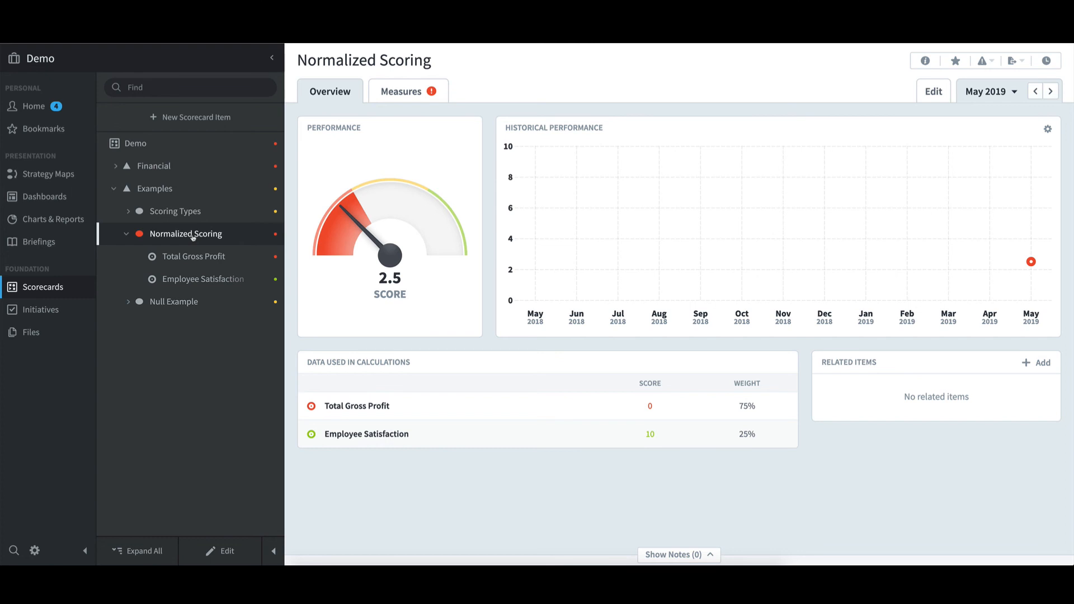
Open the Null Example overview and compare its measures' weights between May 2019 and April 2019.
{"action": "left_click", "coordinate": [126, 234]}
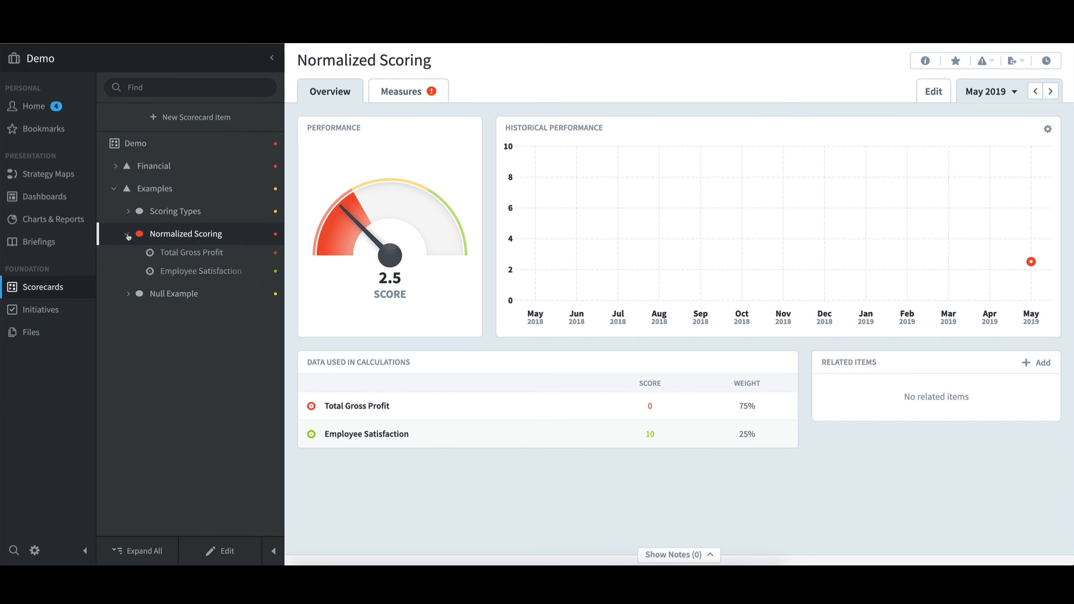
{"action": "left_click", "coordinate": [129, 257]}
{"action": "left_click", "coordinate": [168, 257]}
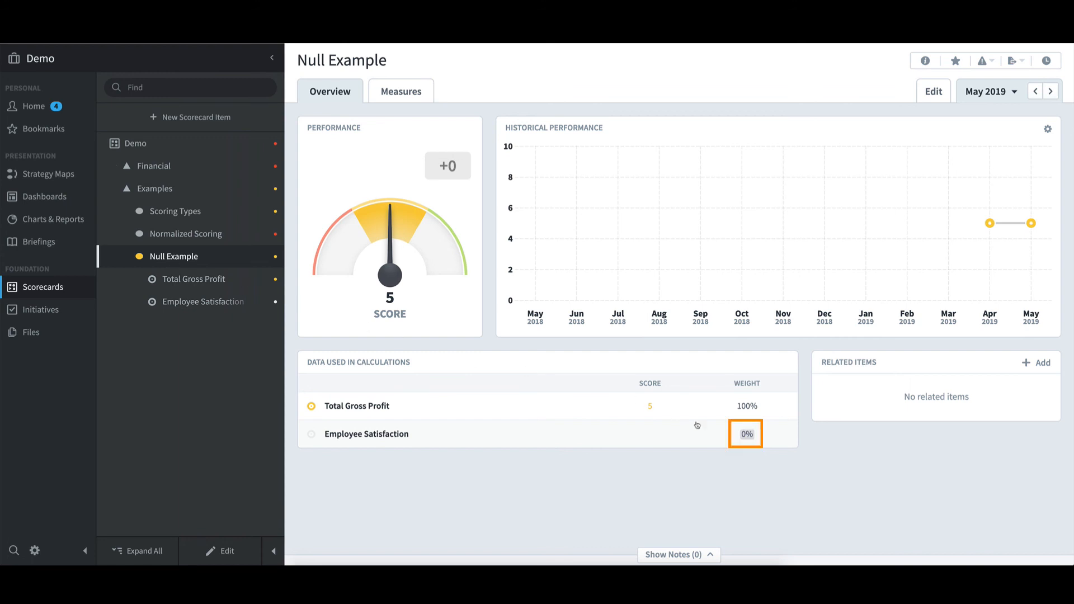
{"action": "mouse_move", "coordinate": [737, 437]}
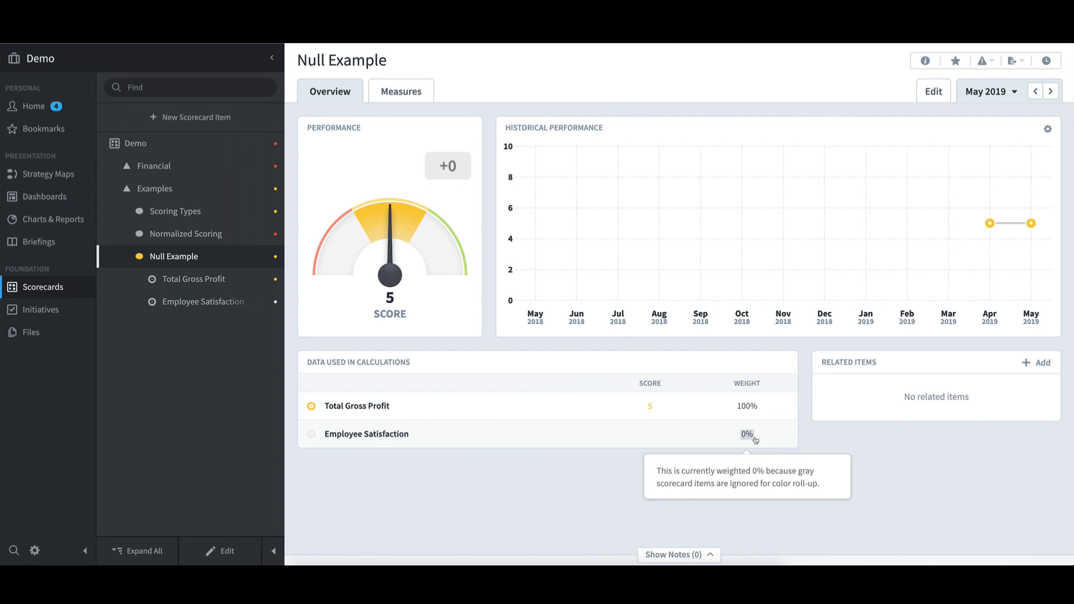
{"action": "left_click", "coordinate": [1036, 91]}
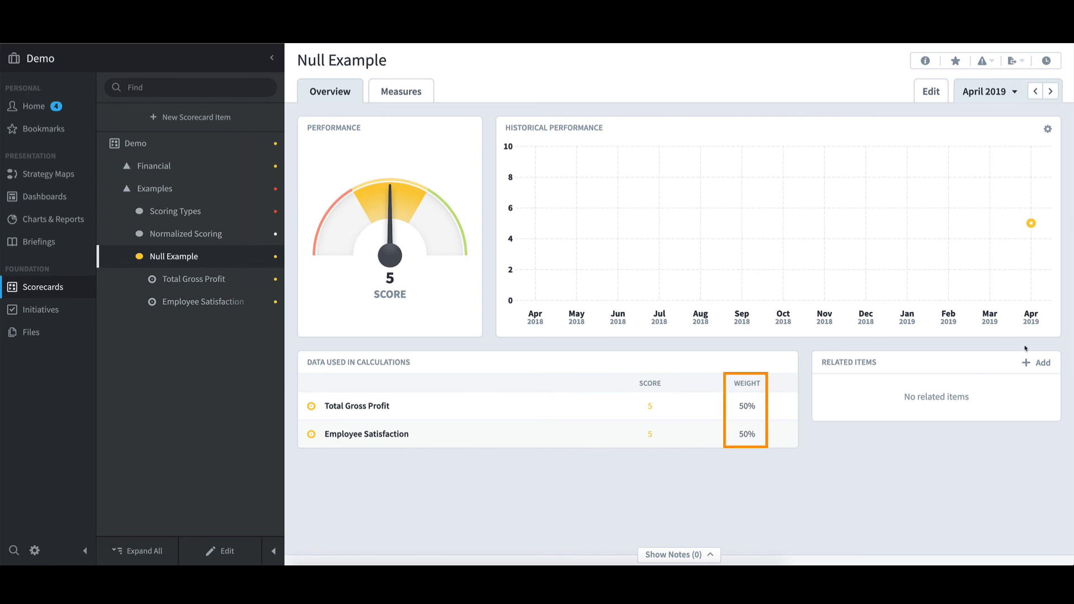
{"action": "left_click", "coordinate": [1053, 92]}
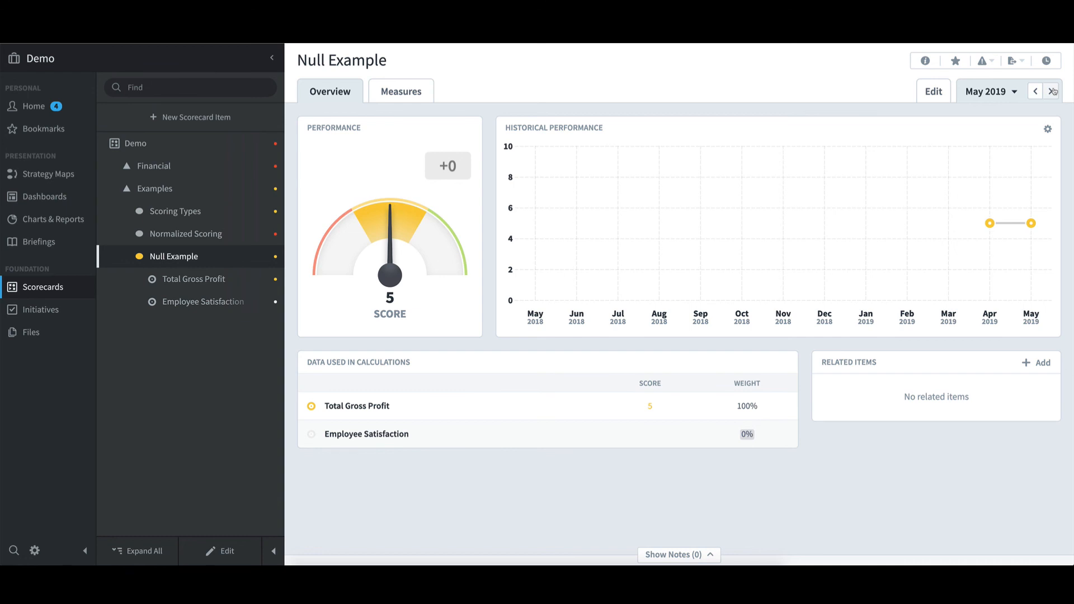
Set Ignore Gray Scorecard Items For Color Roll-Up to No in Application Administration, save it, and refresh the Null Example overview.
{"action": "left_click", "coordinate": [35, 552]}
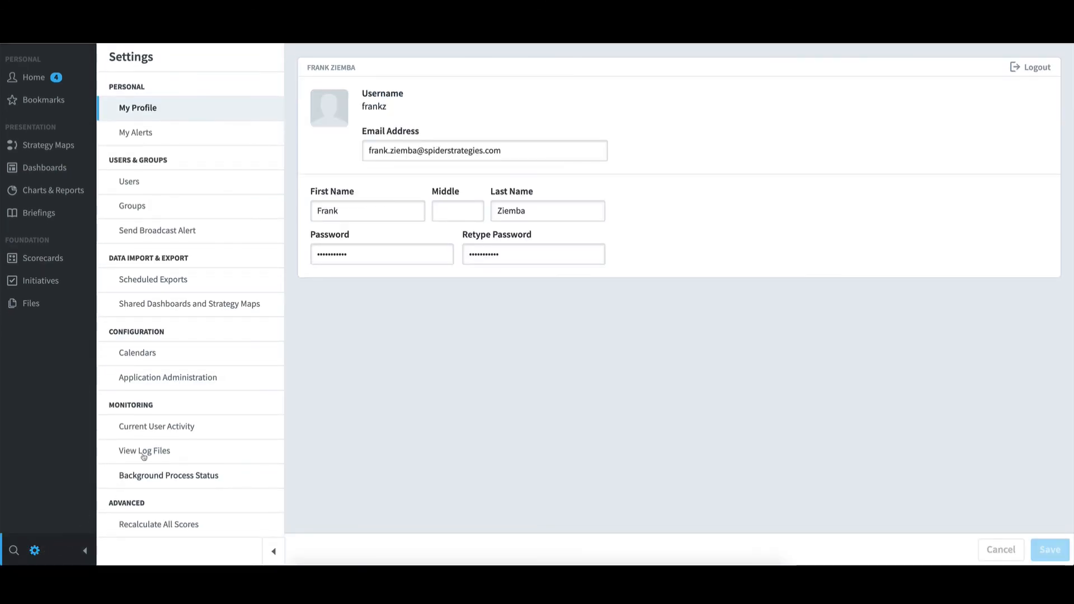
{"action": "left_click", "coordinate": [215, 381]}
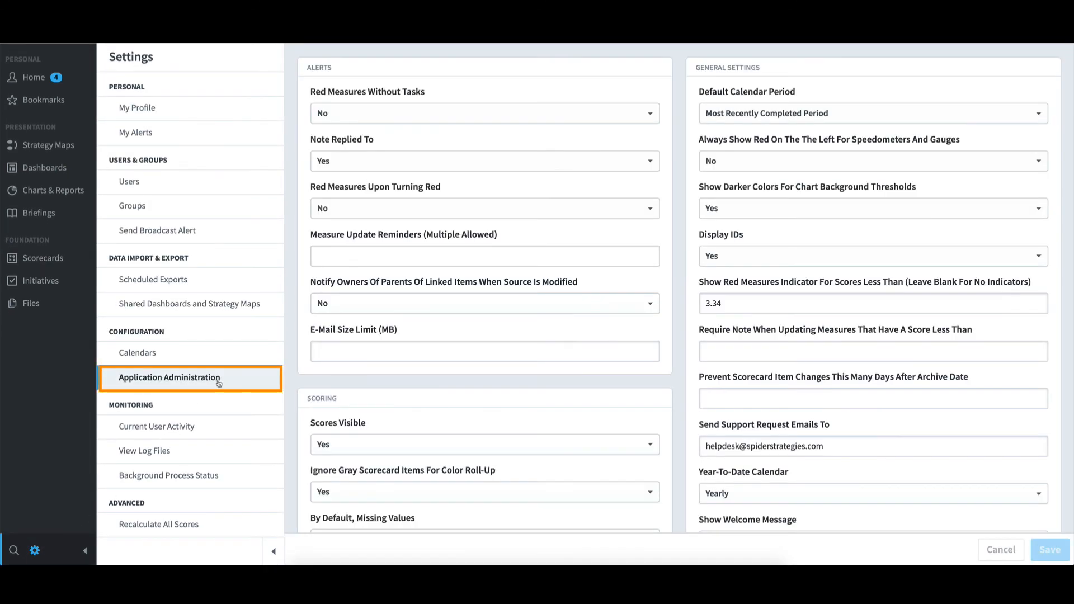
{"action": "left_click", "coordinate": [403, 493]}
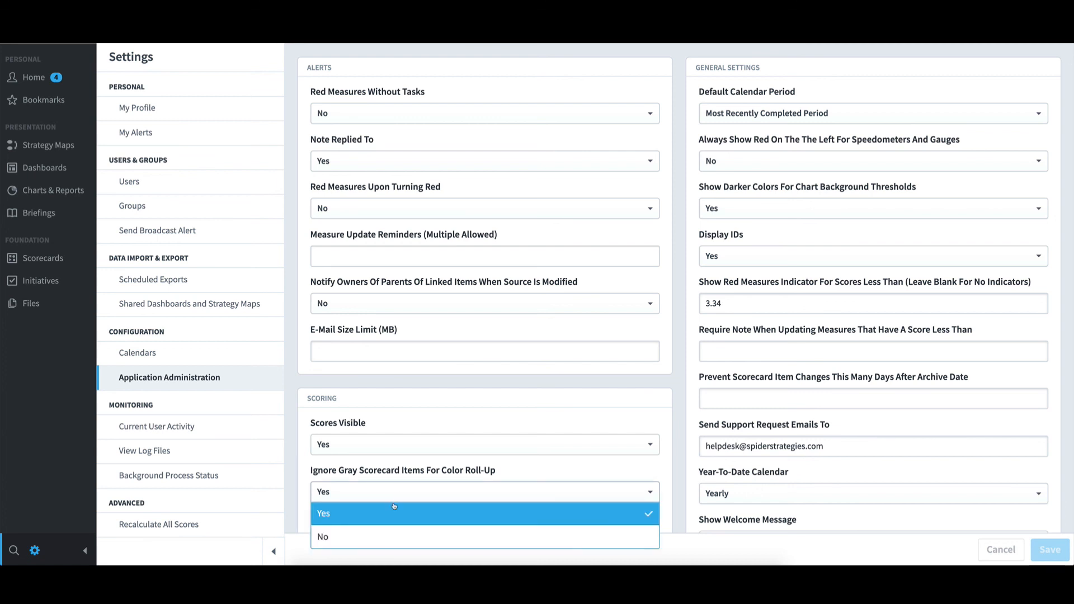
{"action": "left_click", "coordinate": [385, 535]}
{"action": "left_click", "coordinate": [1061, 559]}
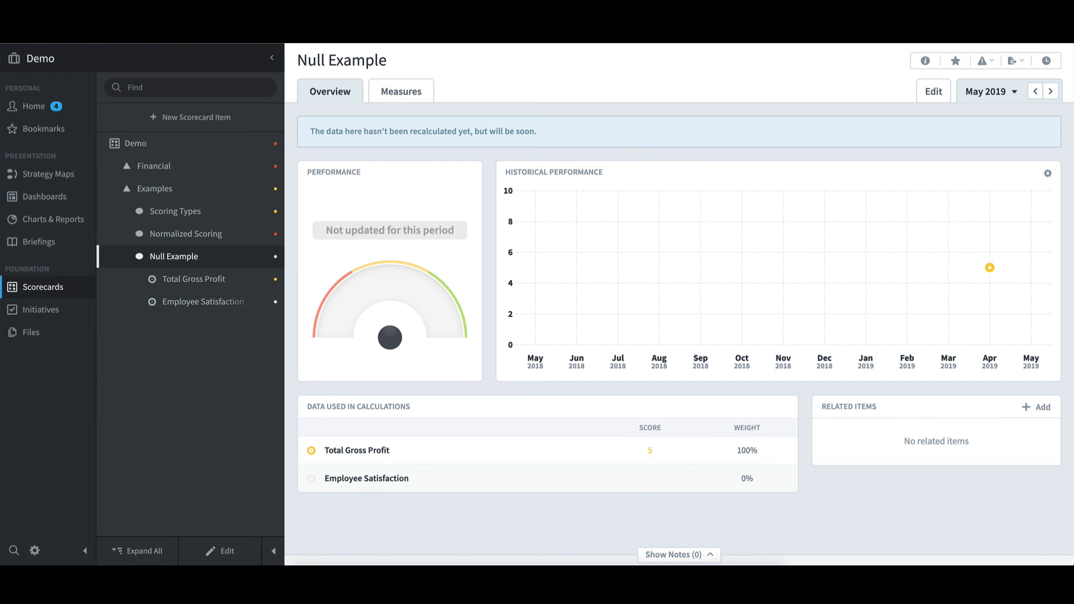
{"action": "key", "text": "super+r"}
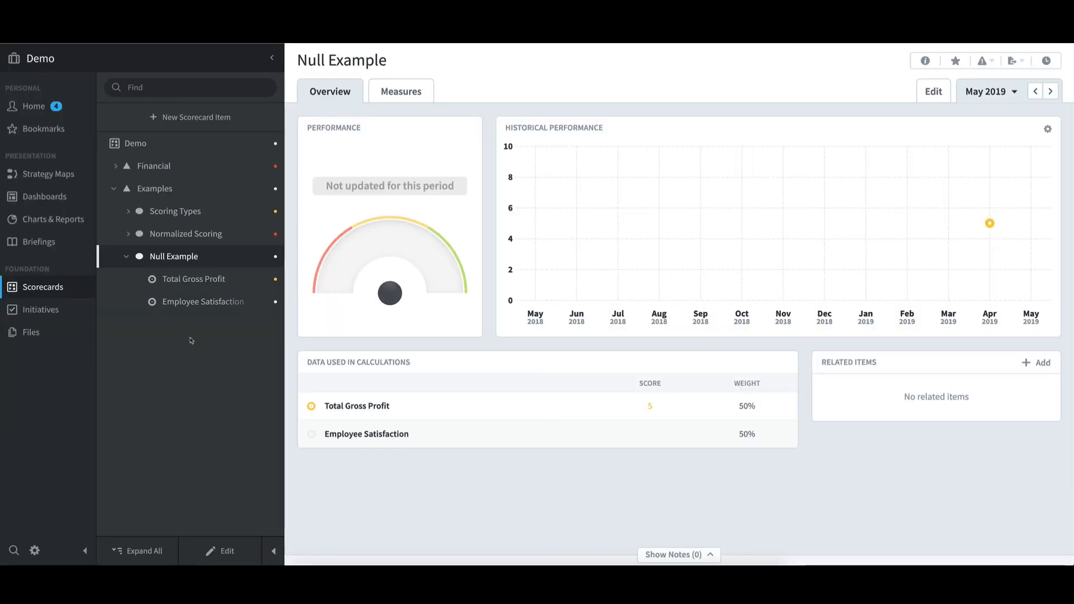